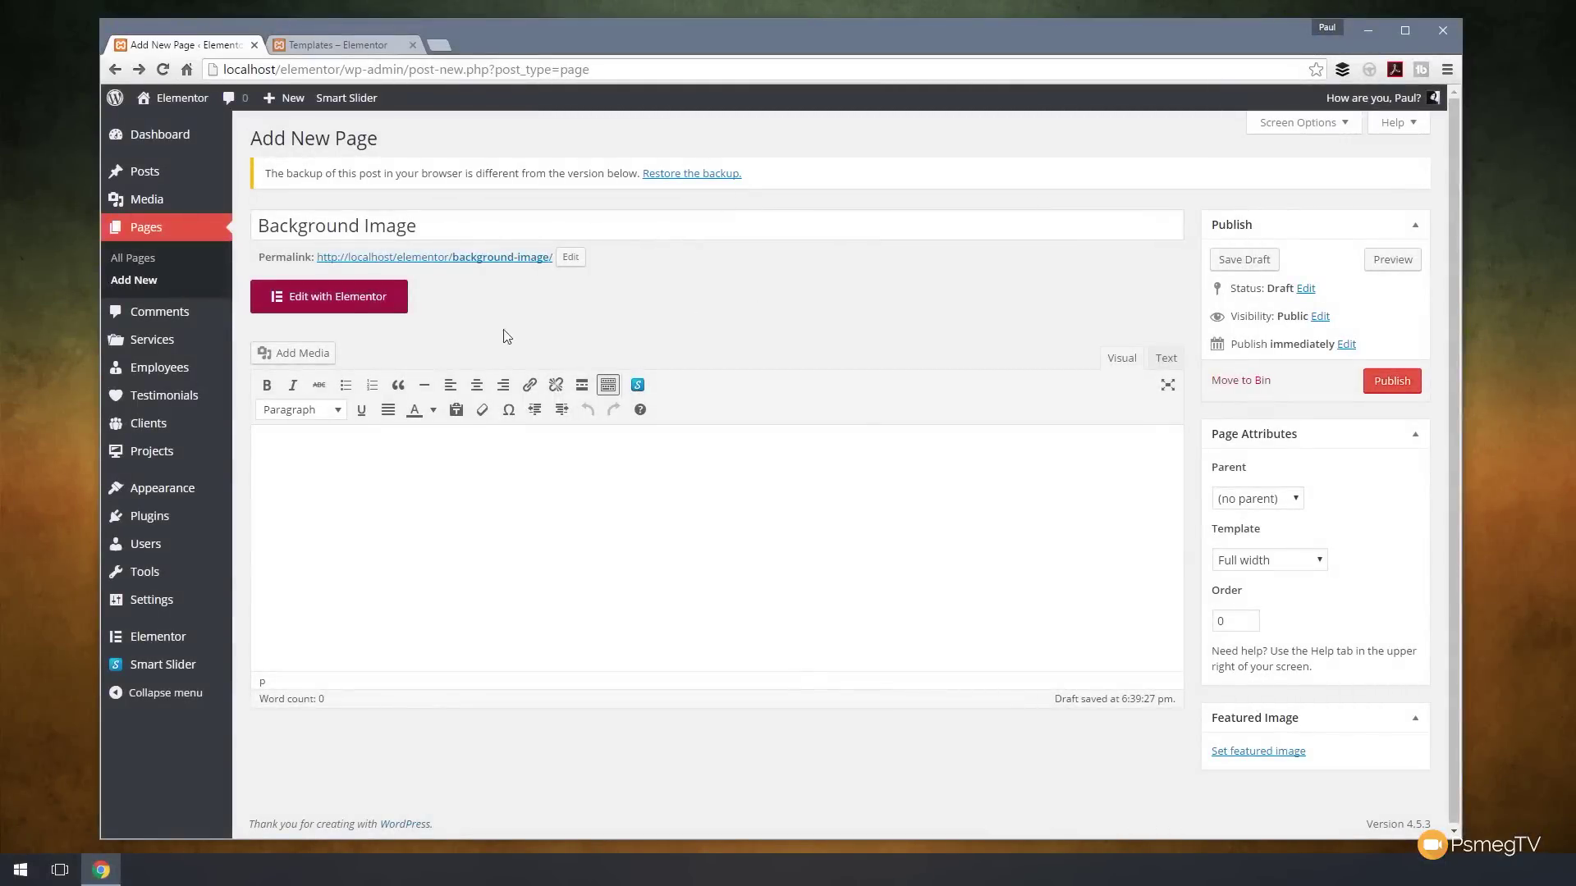
# Step: Open the page in Elementor, add a single-column section and open that column's settings
pyautogui.click(342, 298)
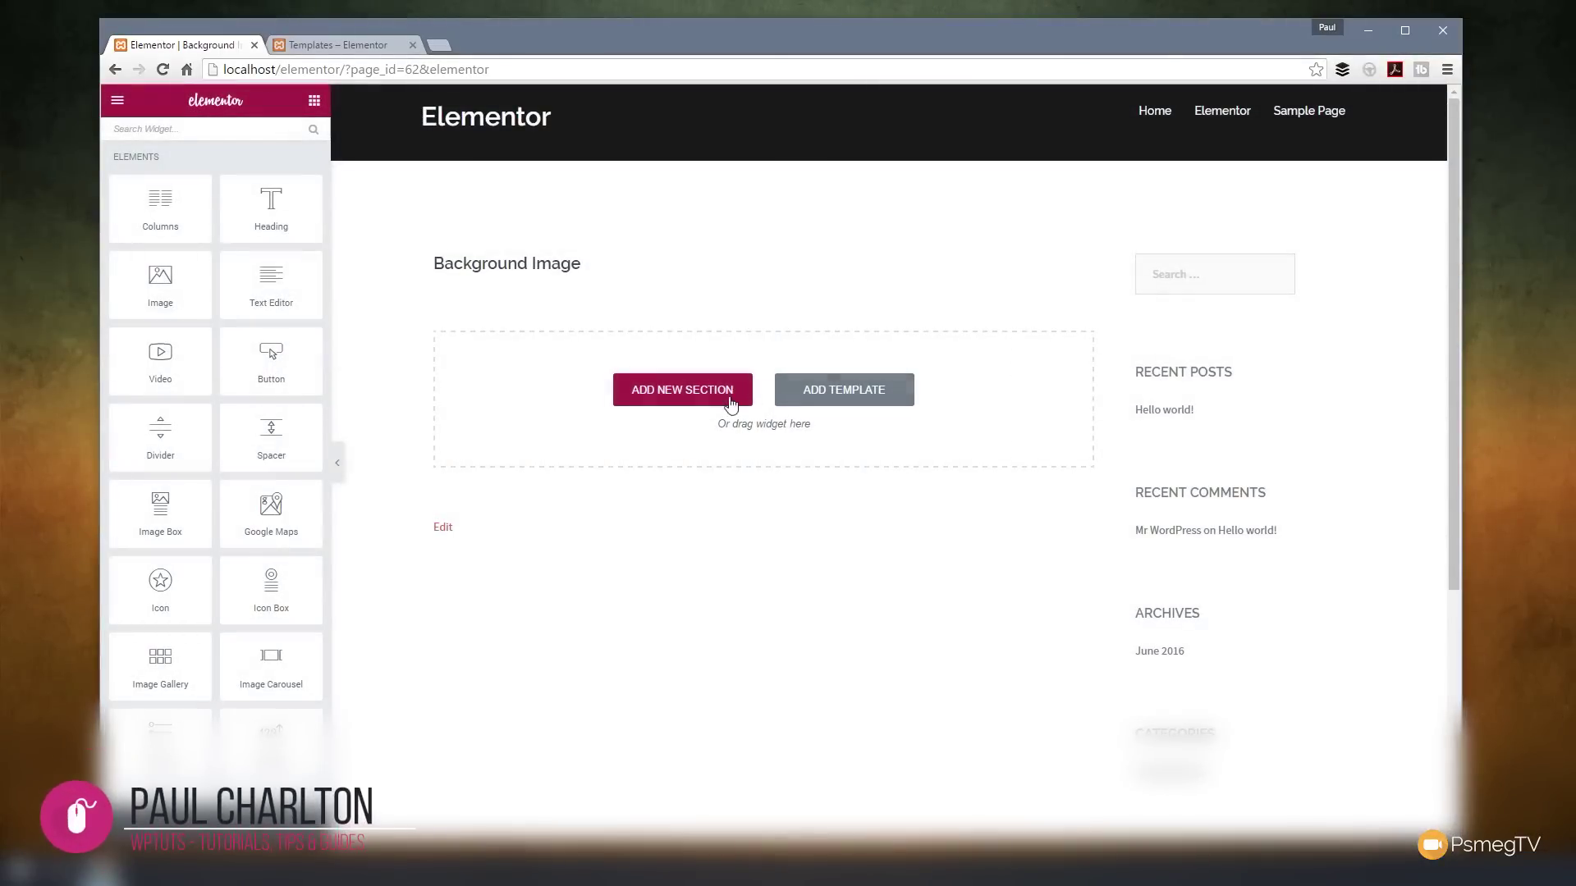
pyautogui.click(657, 399)
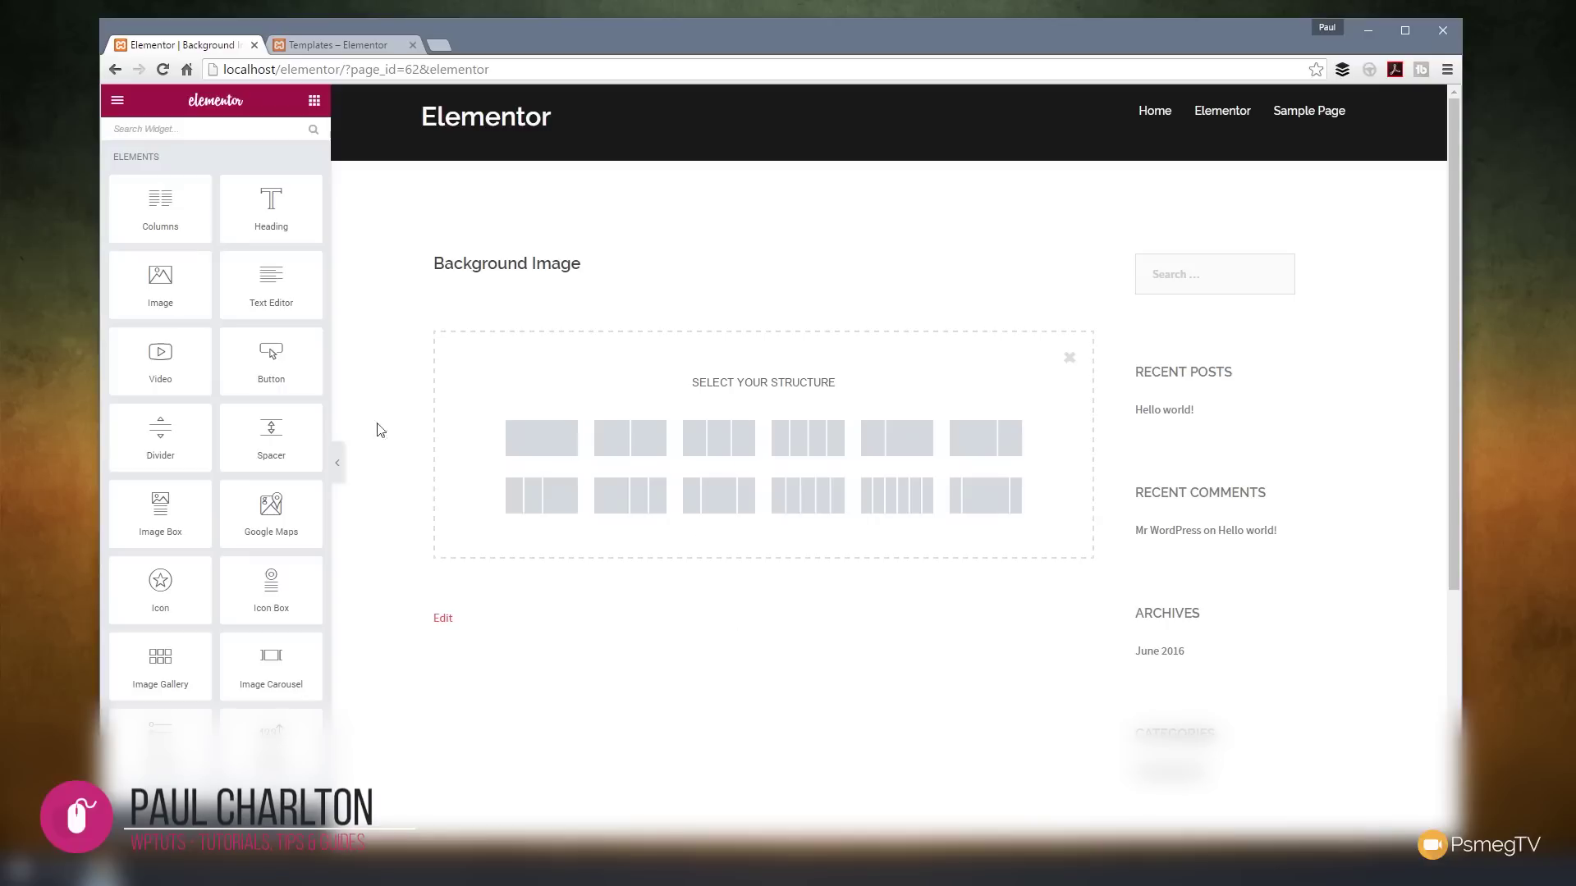
pyautogui.click(539, 444)
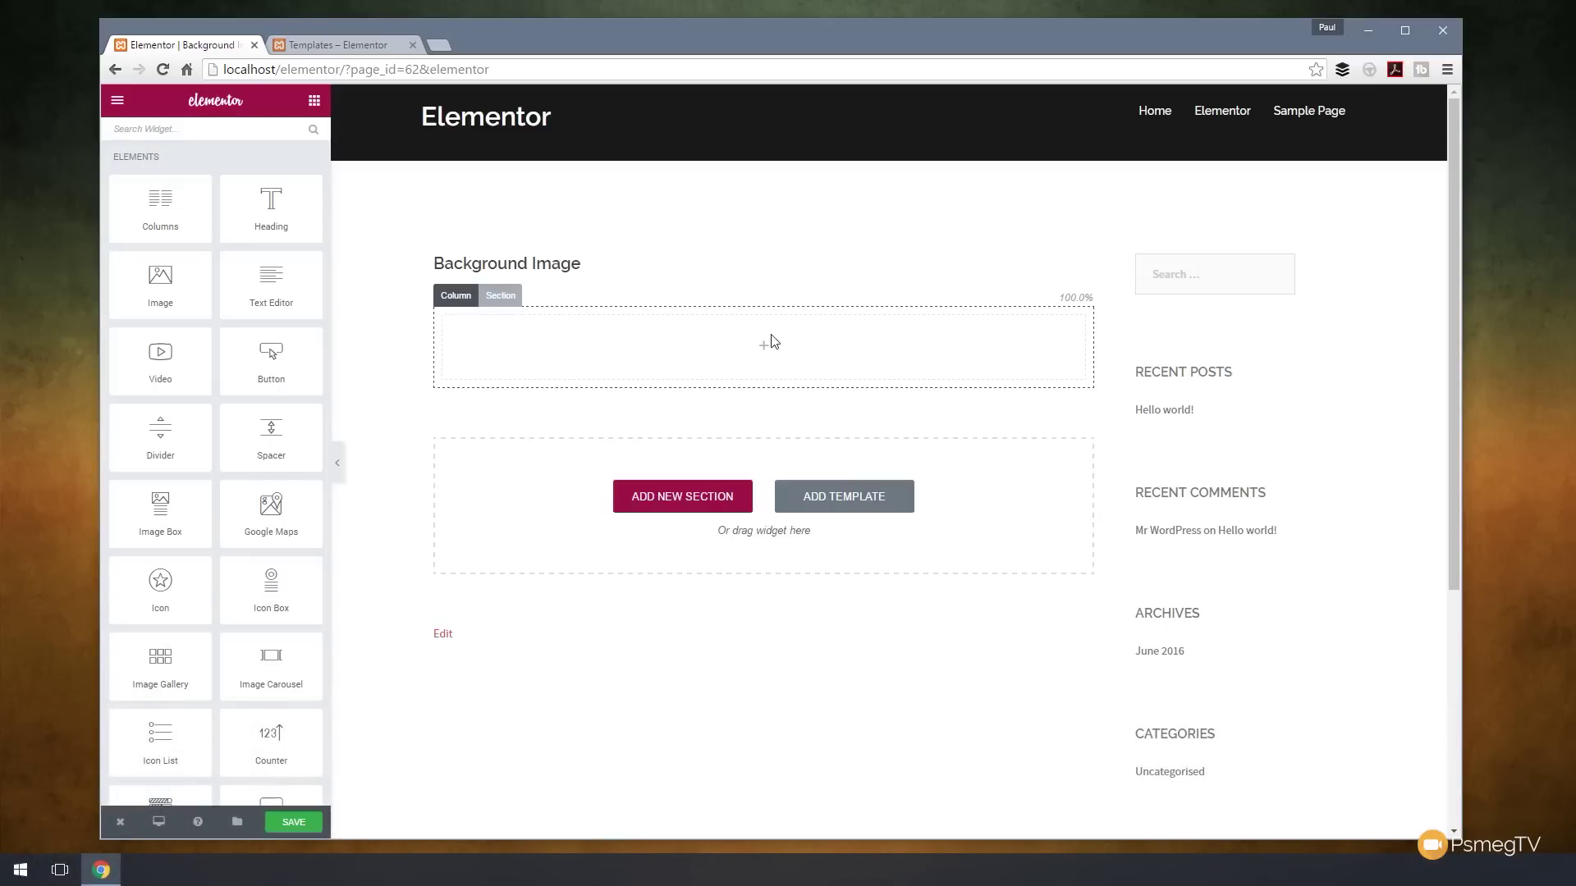
pyautogui.click(456, 297)
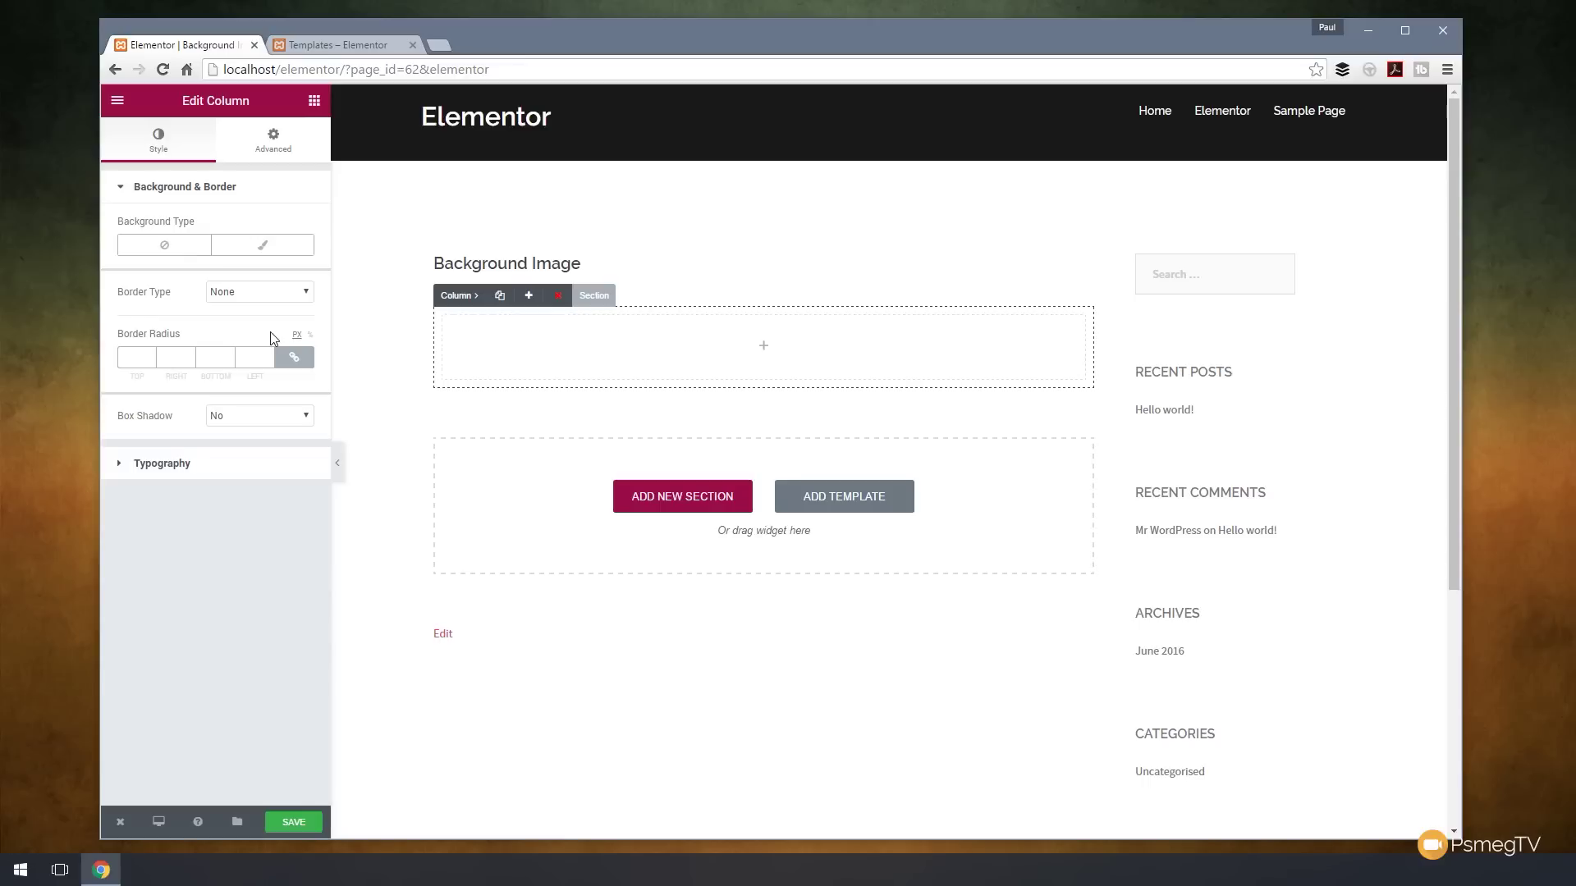
# Step: Give the column a Classic background using the laptop-on-desk photo from the Media Library
pyautogui.click(260, 248)
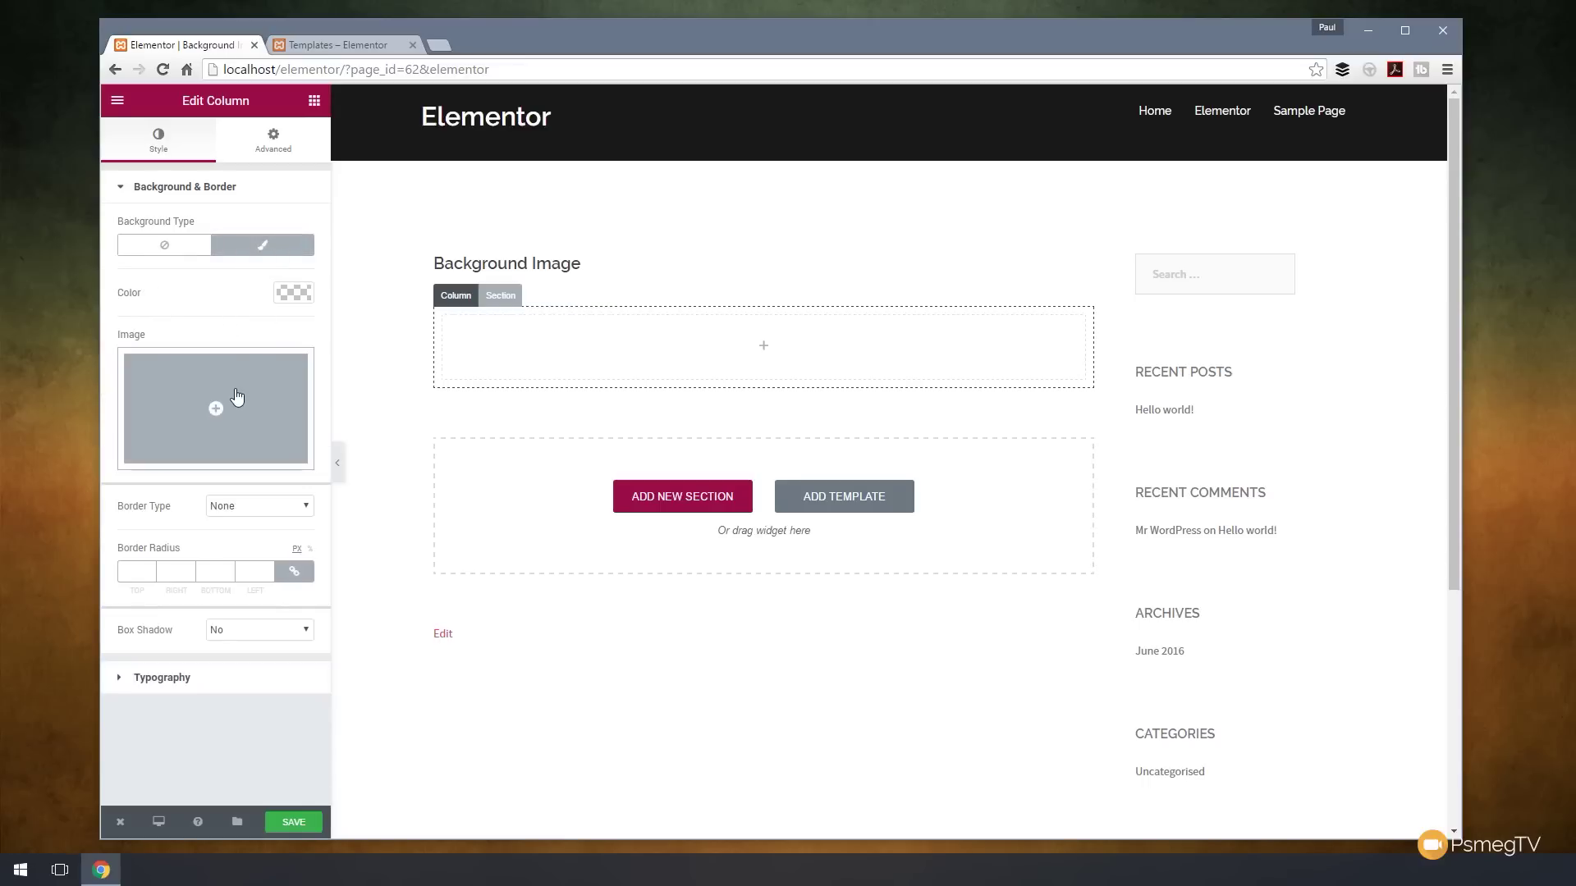
pyautogui.click(215, 411)
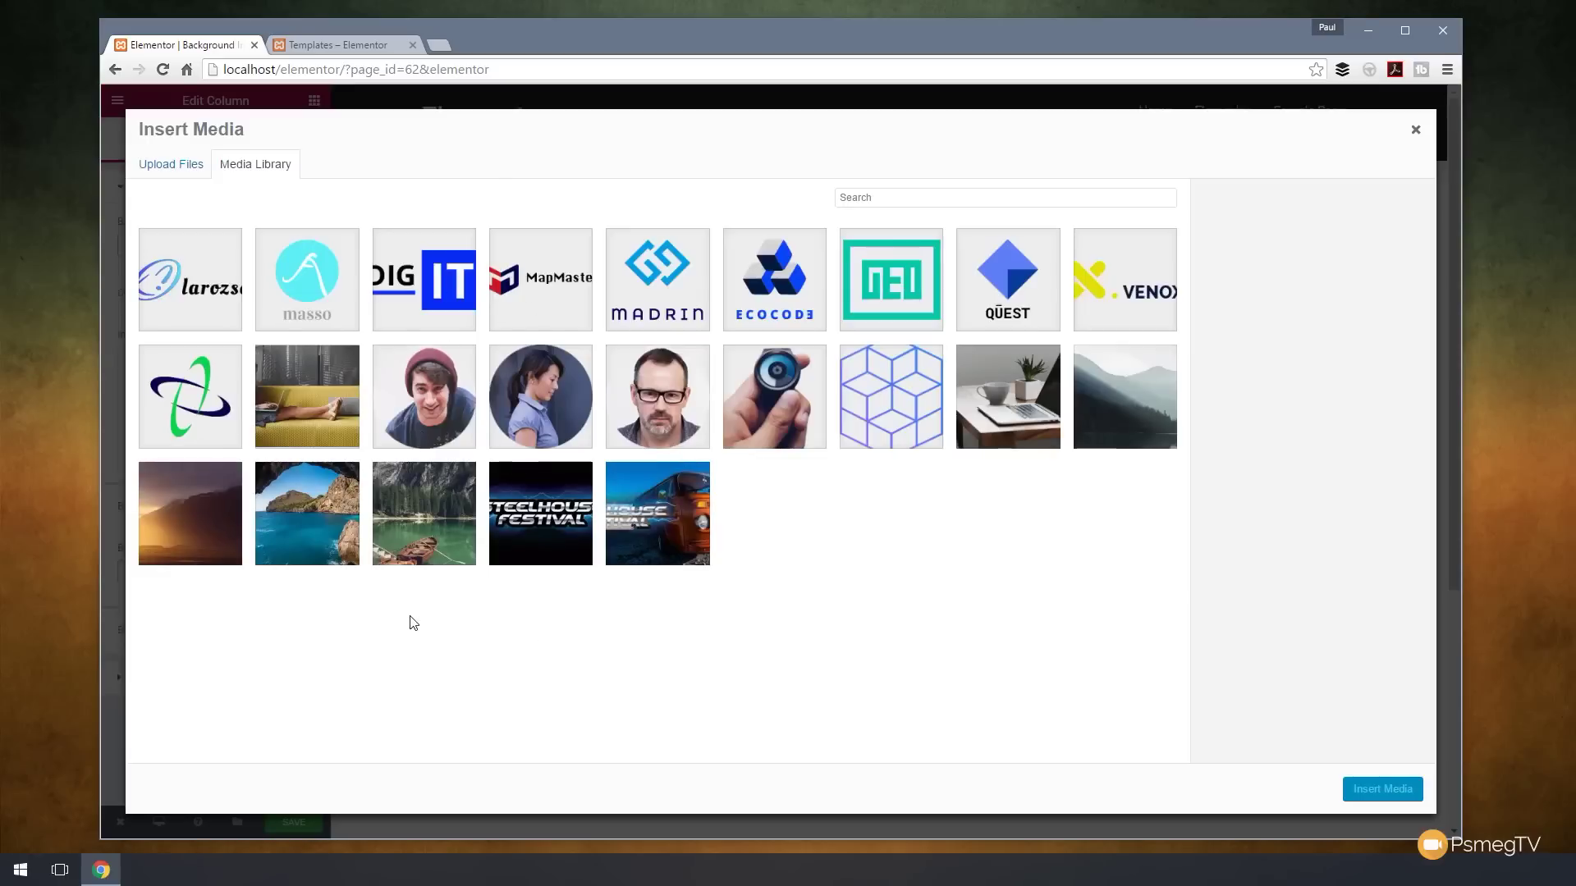
pyautogui.click(1011, 404)
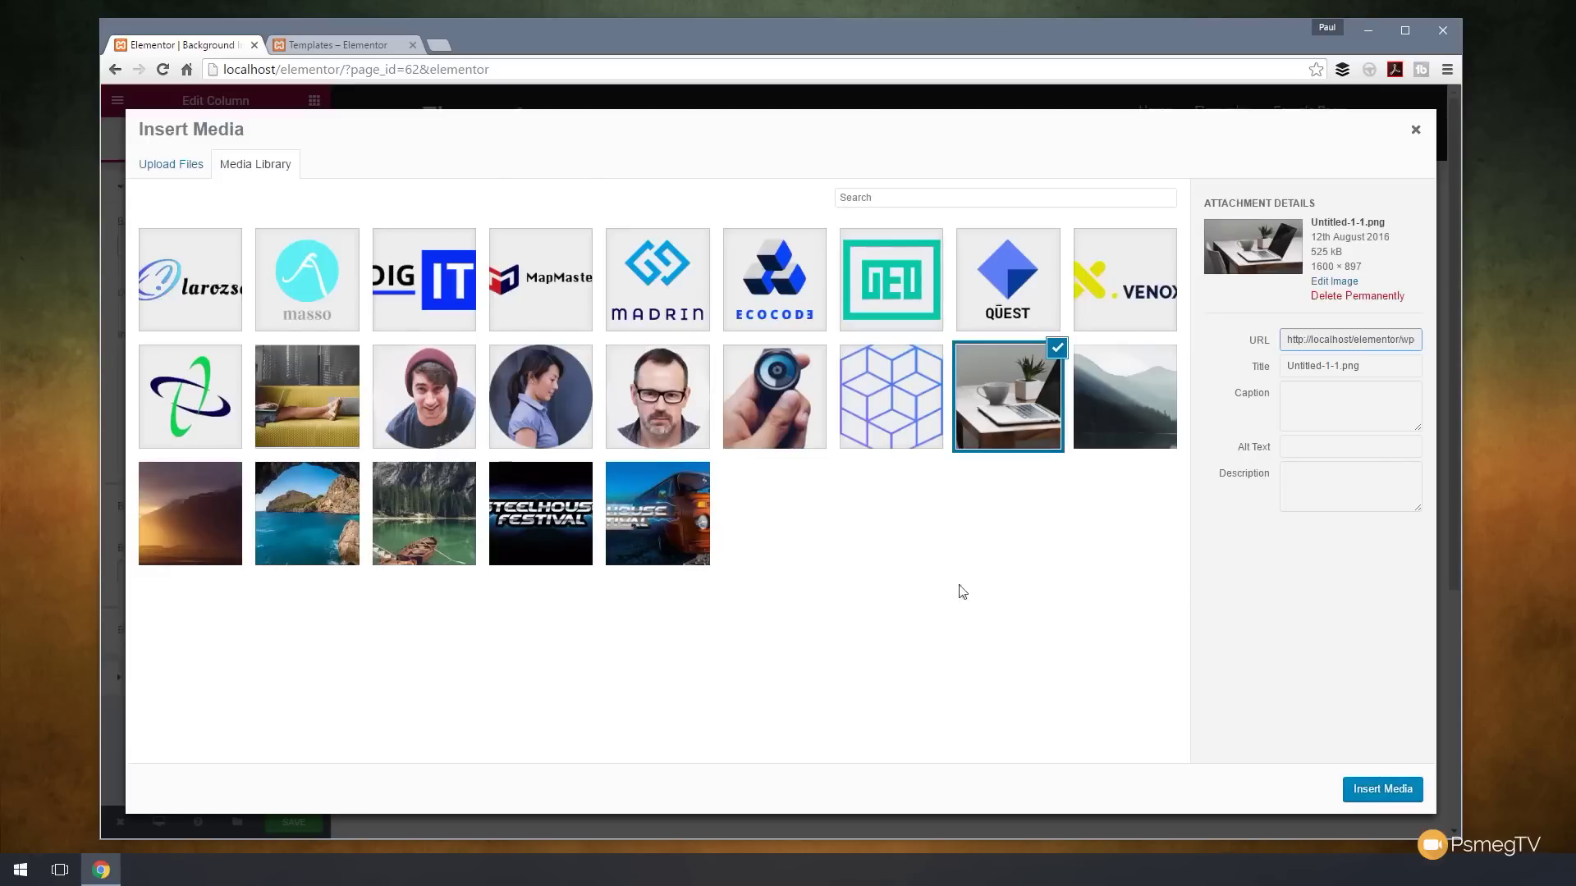
pyautogui.click(1385, 793)
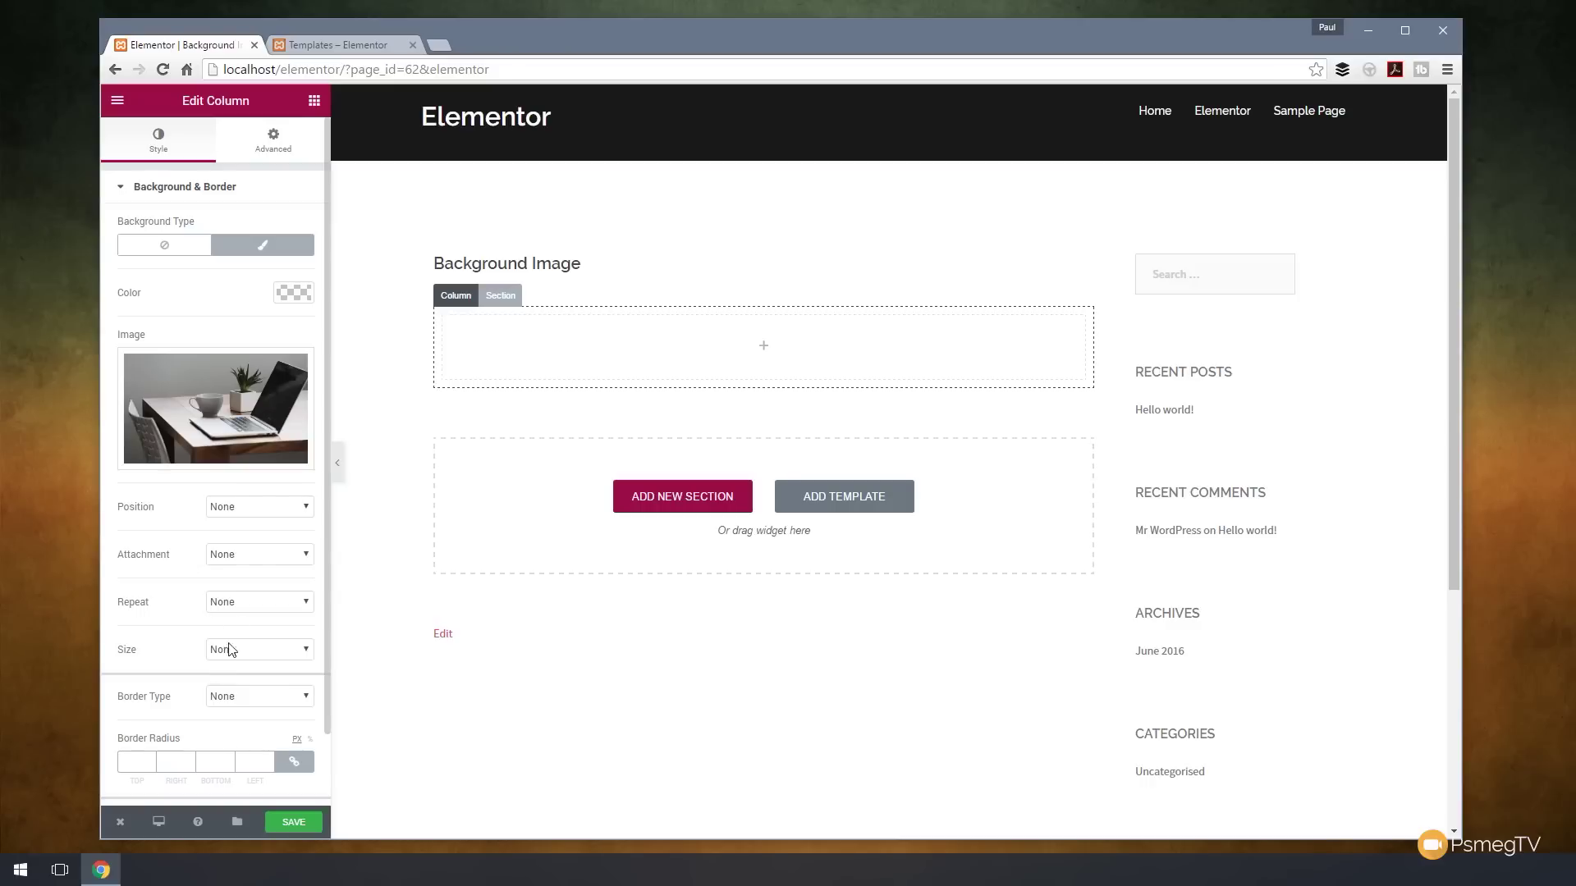
# Step: Set the column background image to Center Center, Scroll, No-repeat and Cover
pyautogui.click(279, 509)
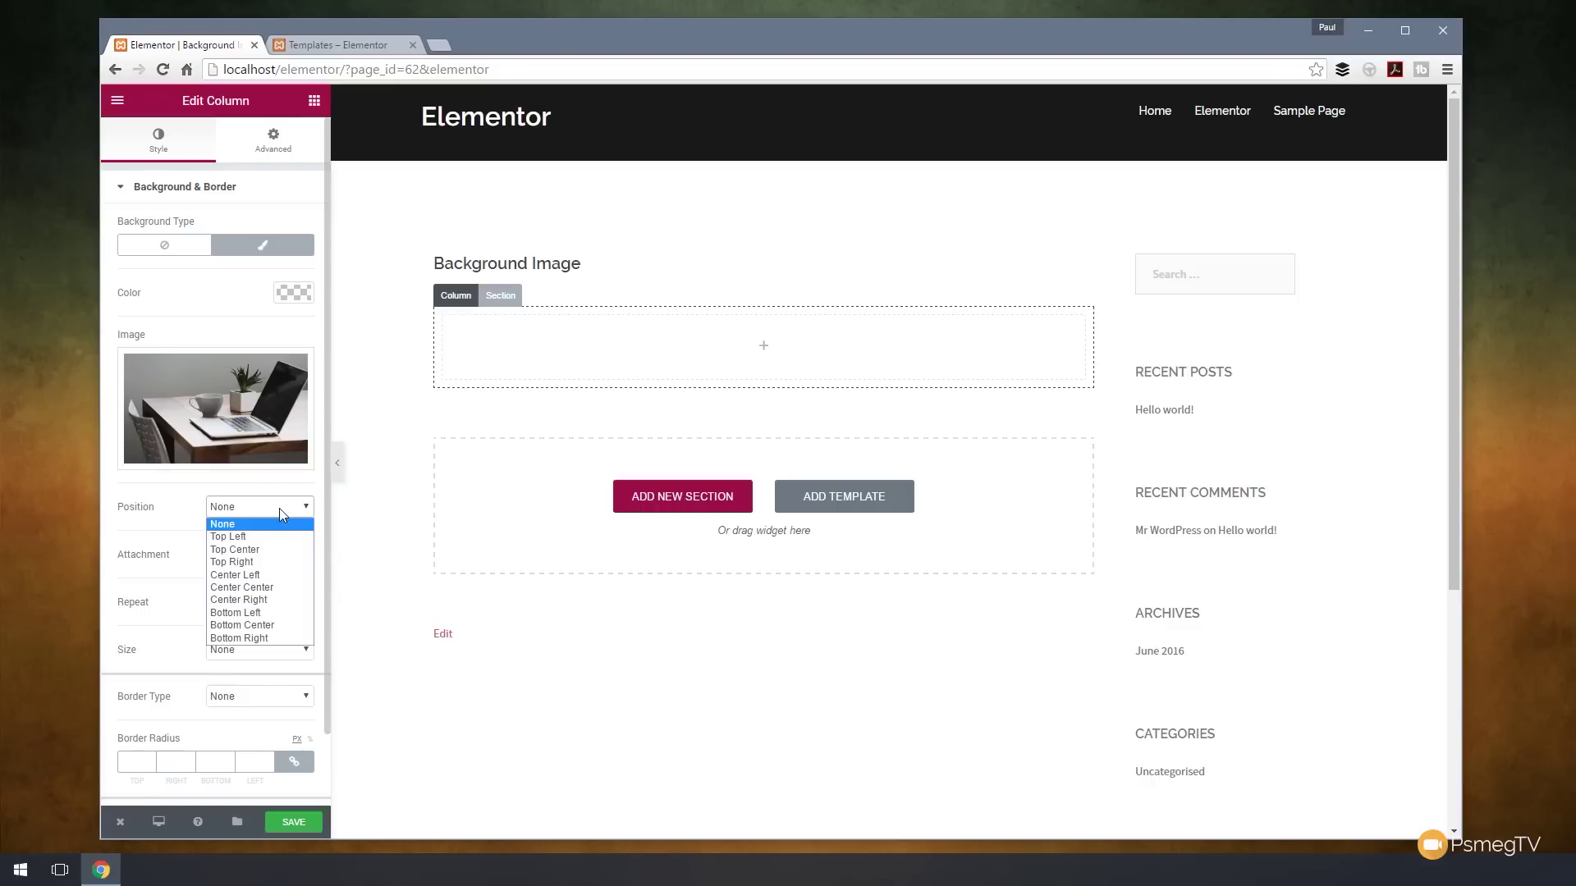
pyautogui.click(267, 589)
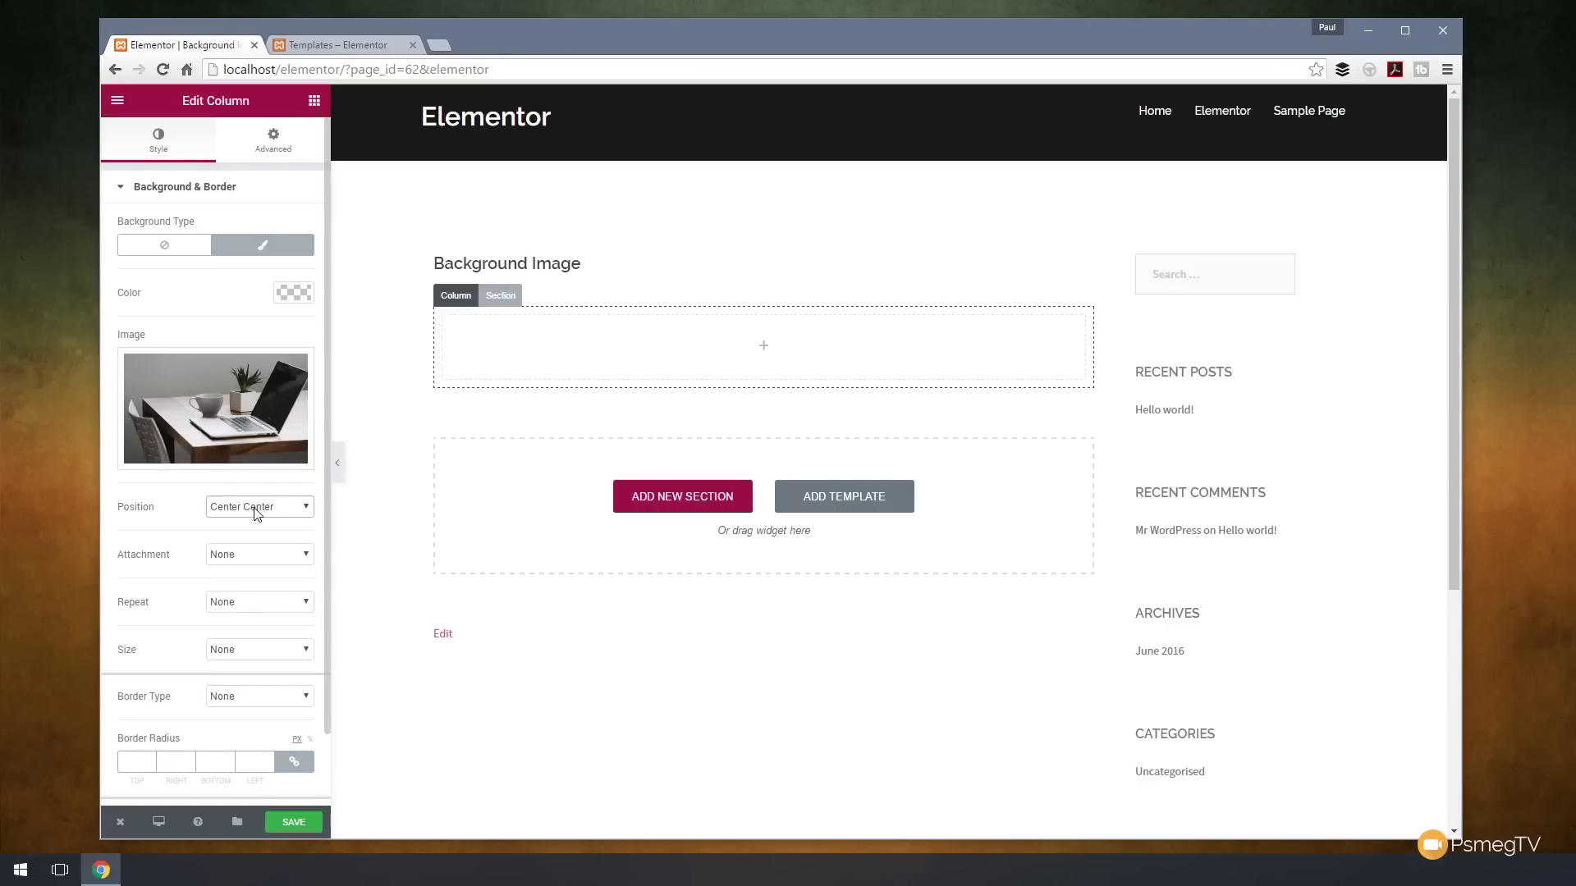
pyautogui.click(261, 554)
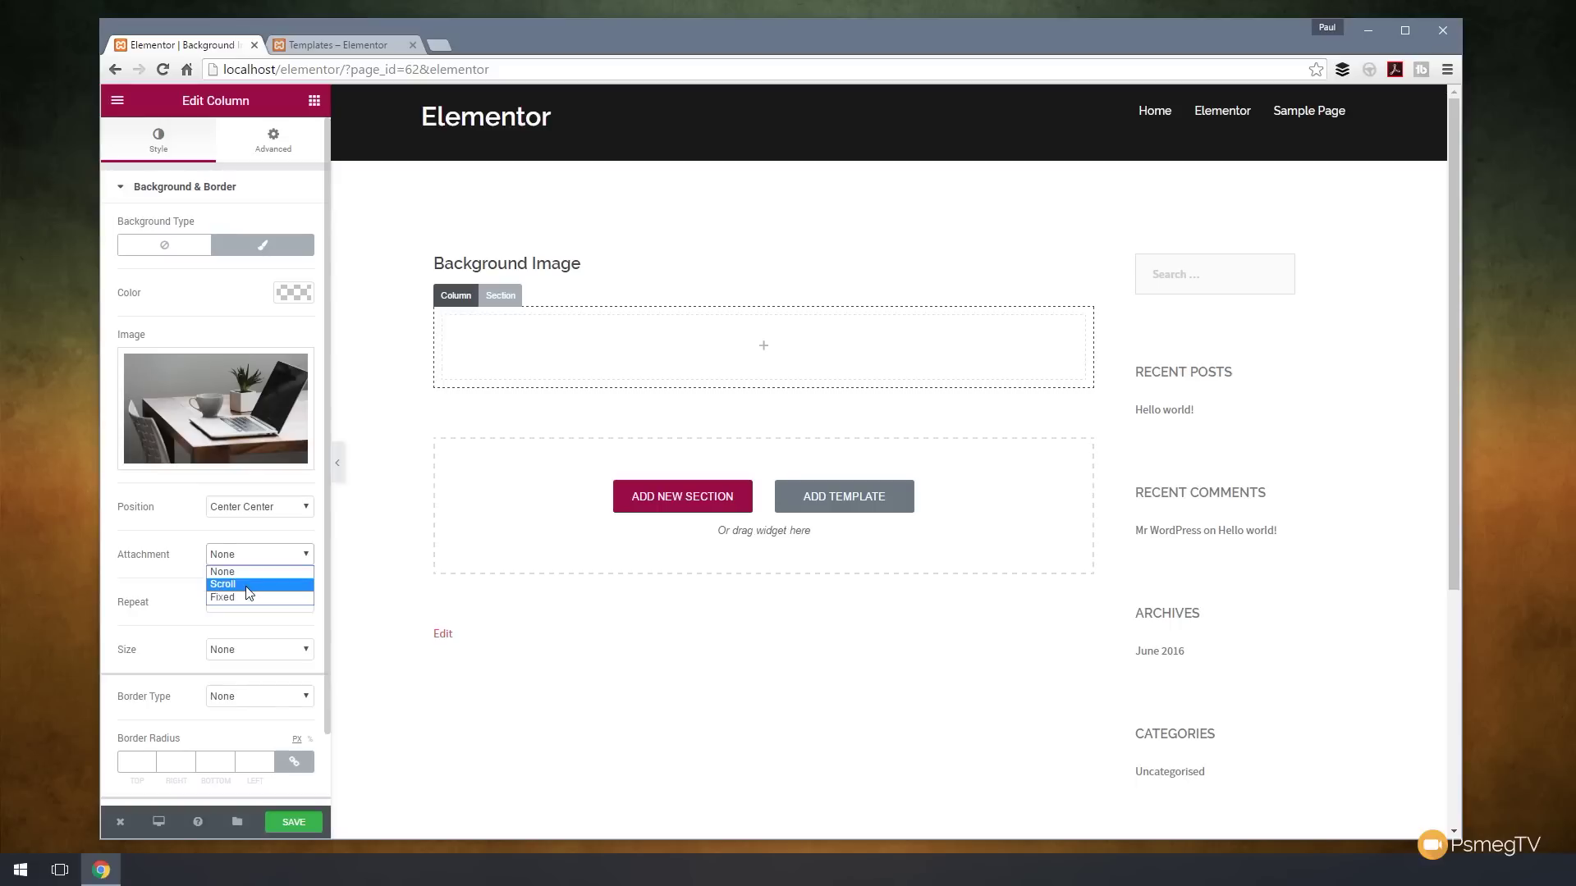
pyautogui.click(246, 584)
pyautogui.click(223, 604)
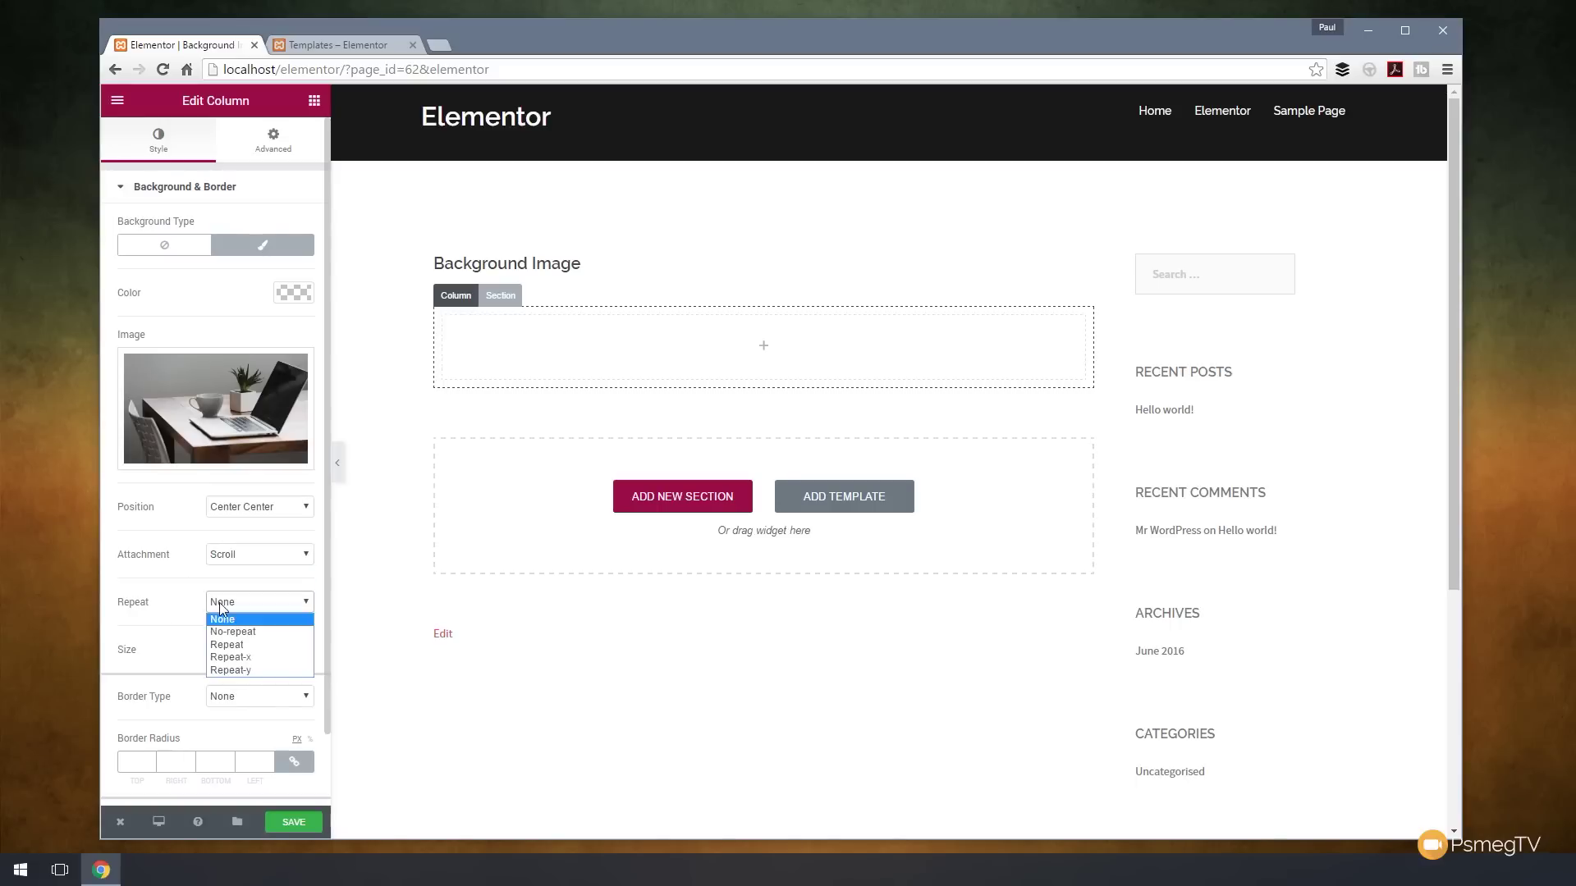
pyautogui.click(234, 633)
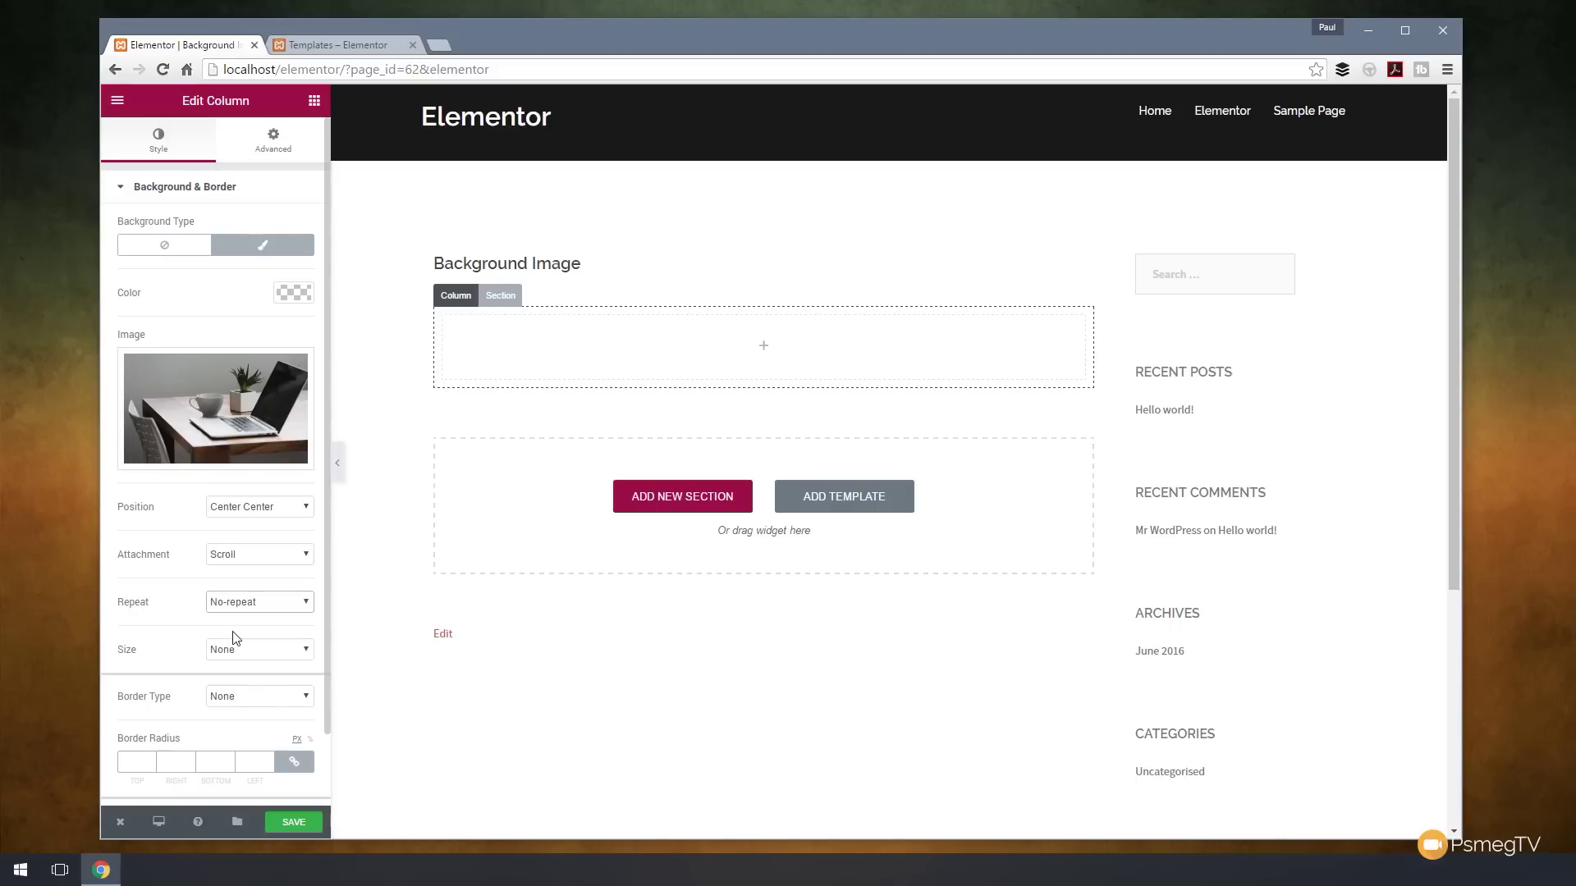
pyautogui.click(268, 651)
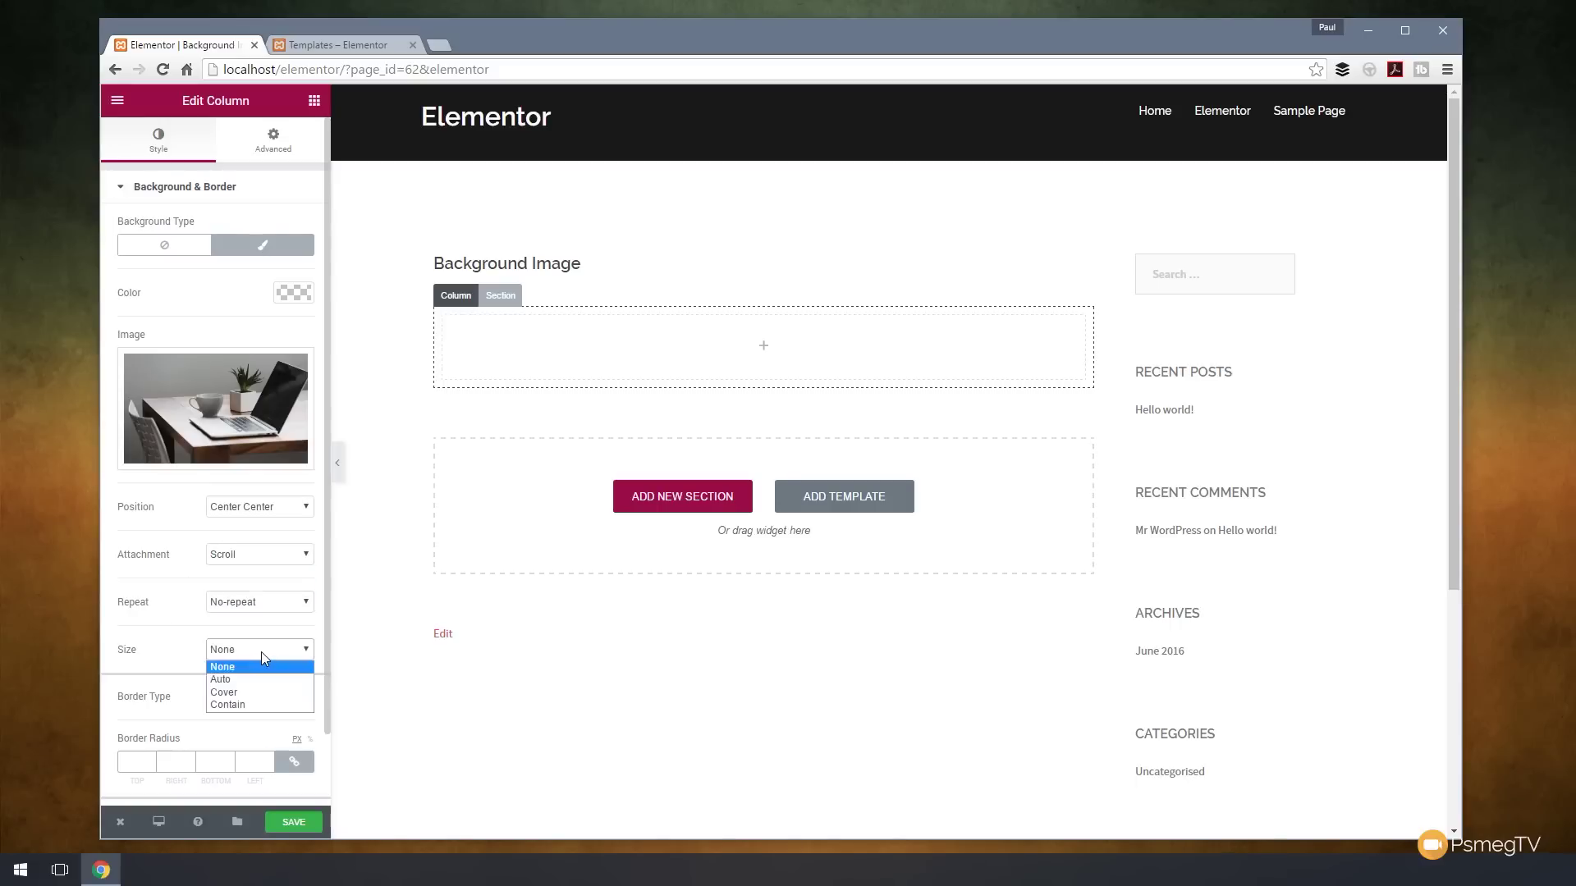
pyautogui.click(264, 694)
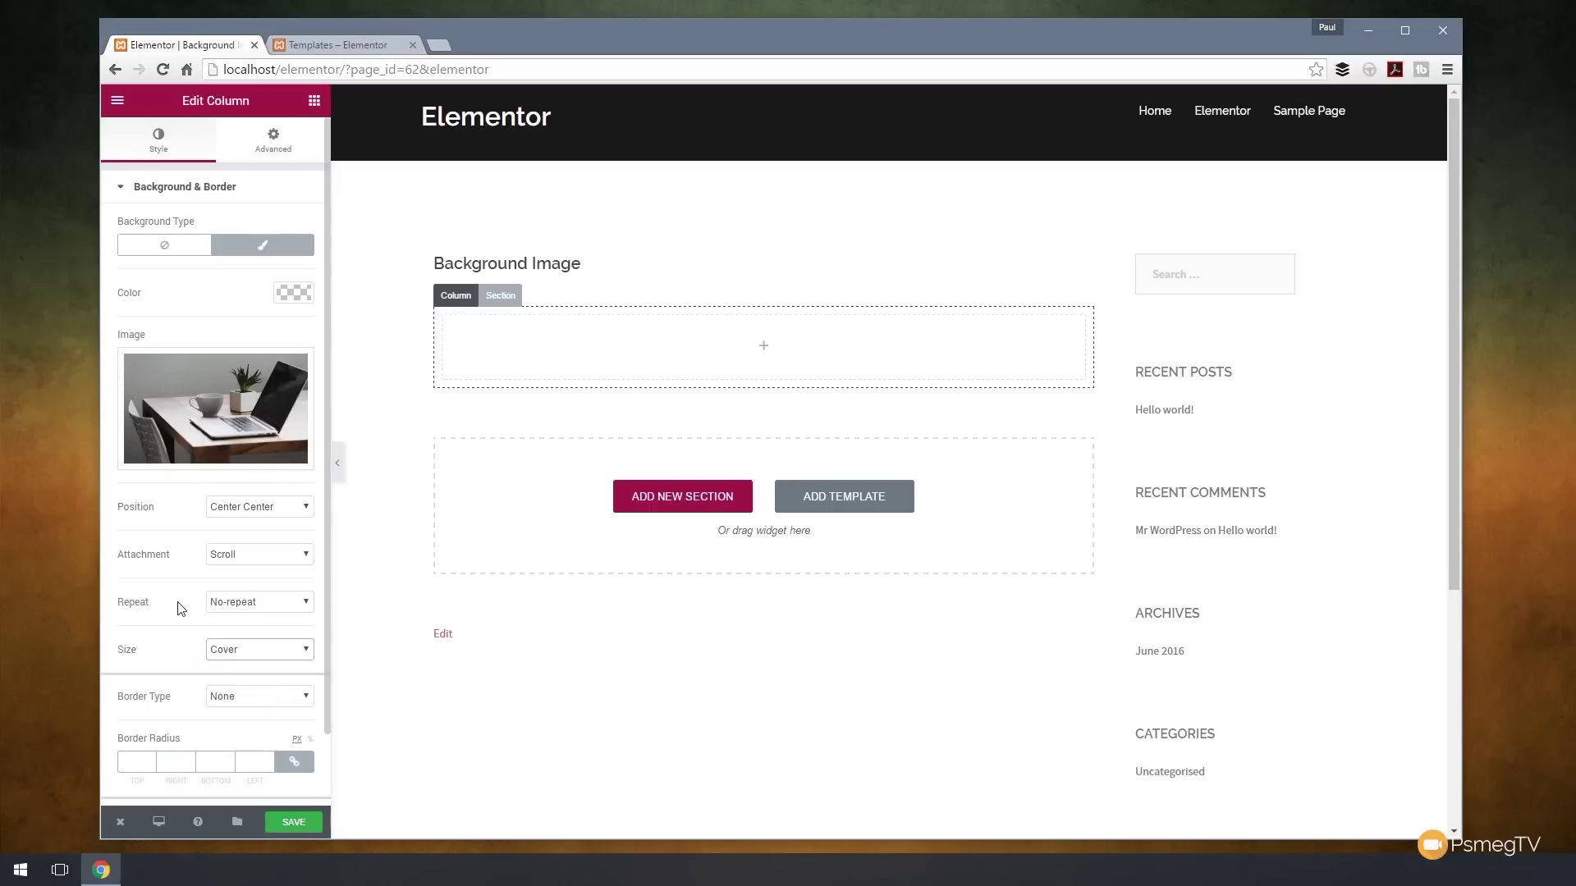
pyautogui.scroll(-1, 180, 608)
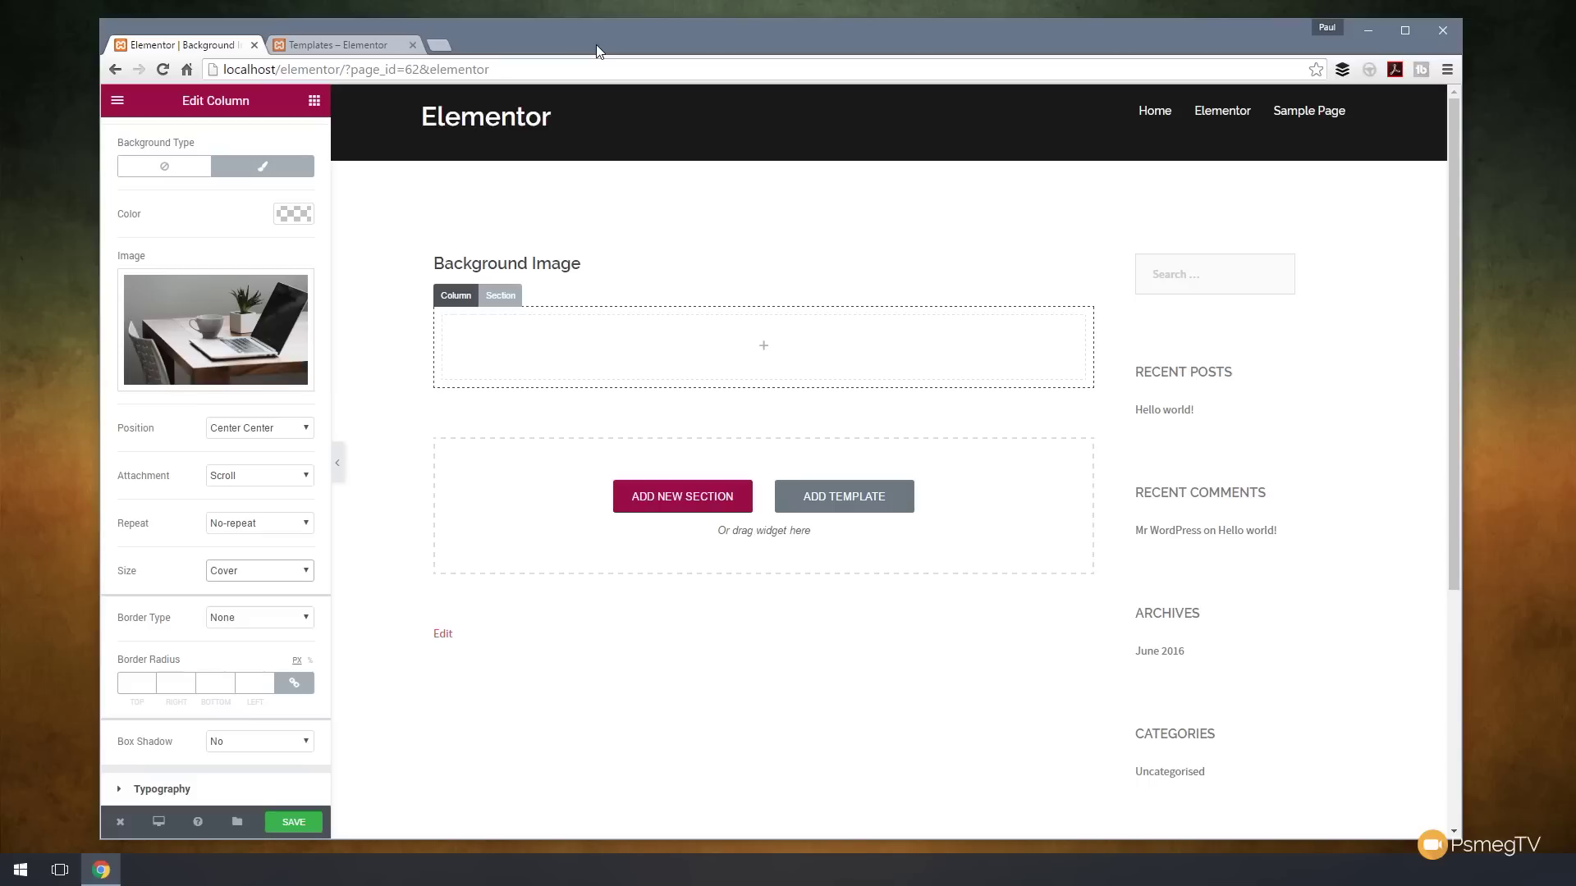
# Step: Drag a Heading widget into the photo column so 'This is heading element' appears
pyautogui.click(770, 353)
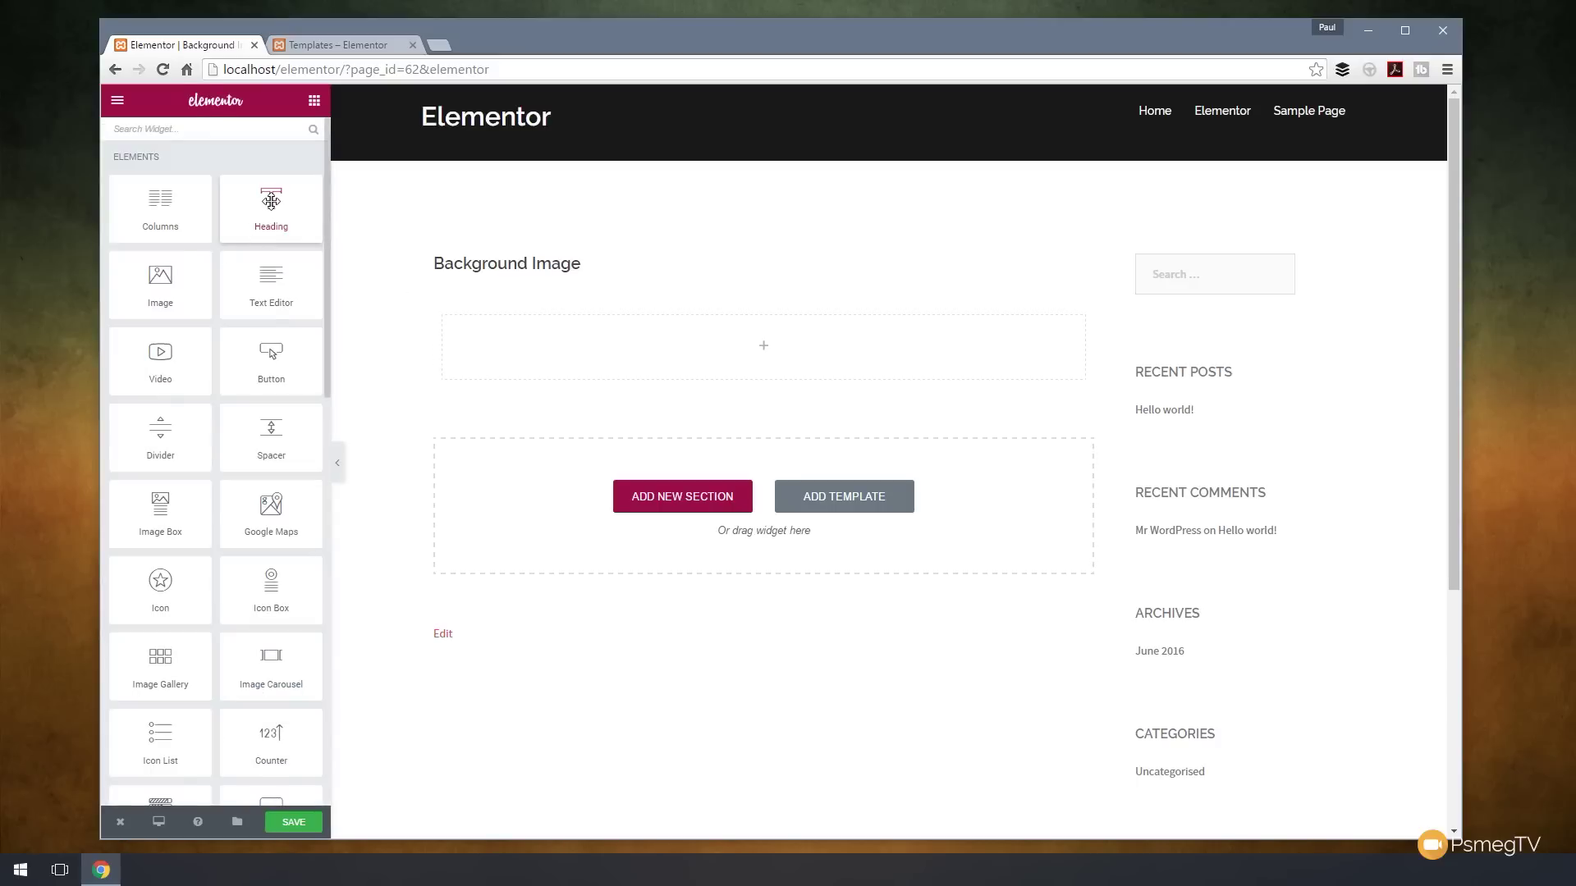
pyautogui.moveTo(270, 201); pyautogui.dragTo(770, 351)
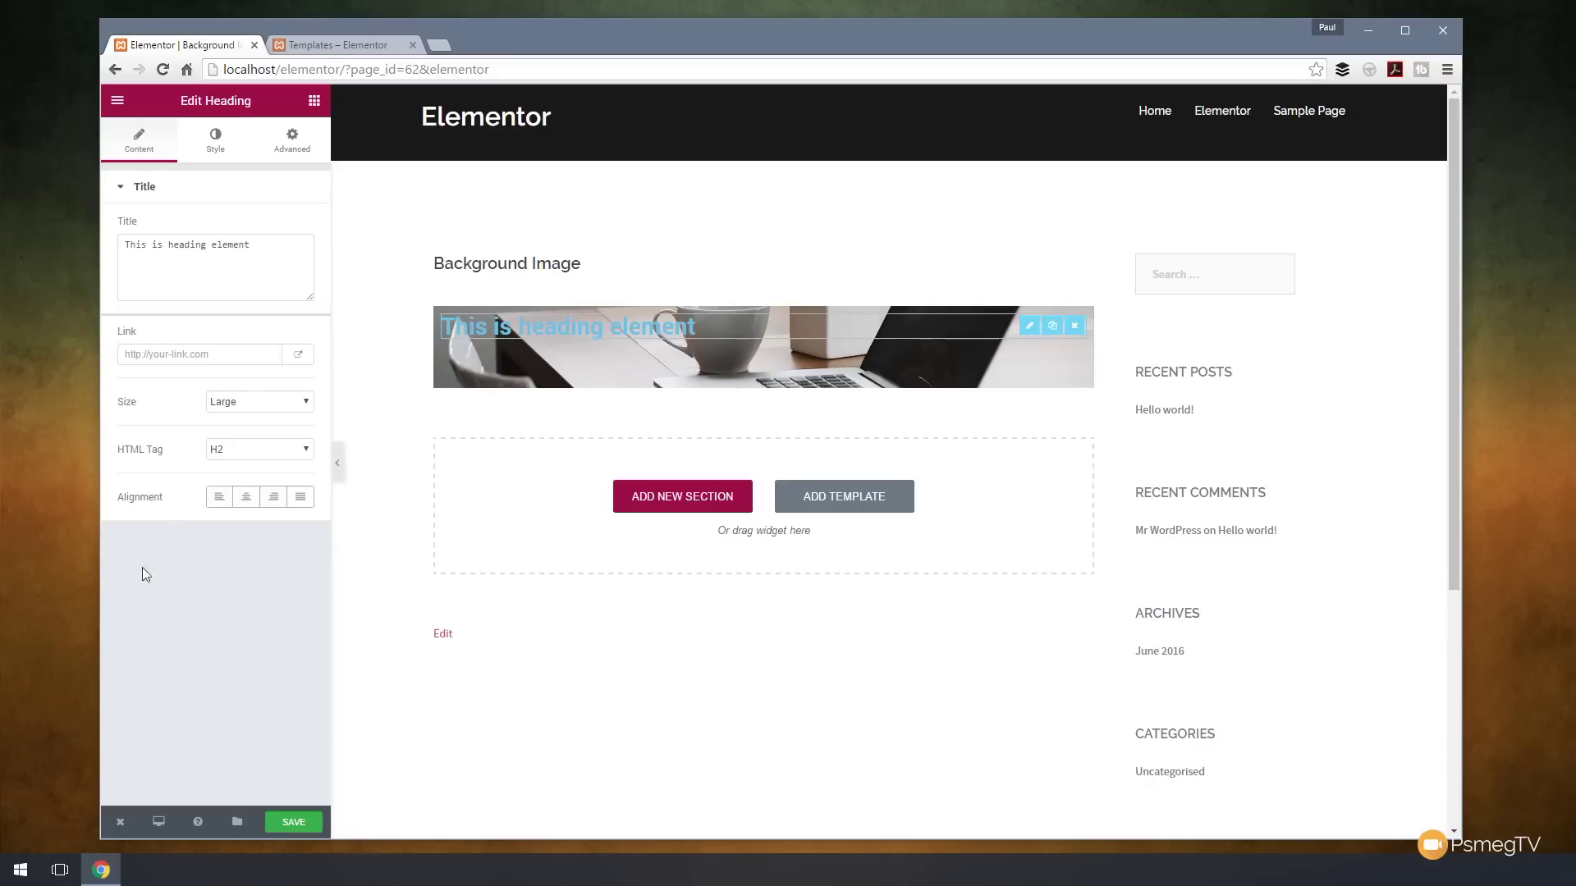
# Step: Keep the heading size Large and centre-align the heading over the image
pyautogui.click(266, 402)
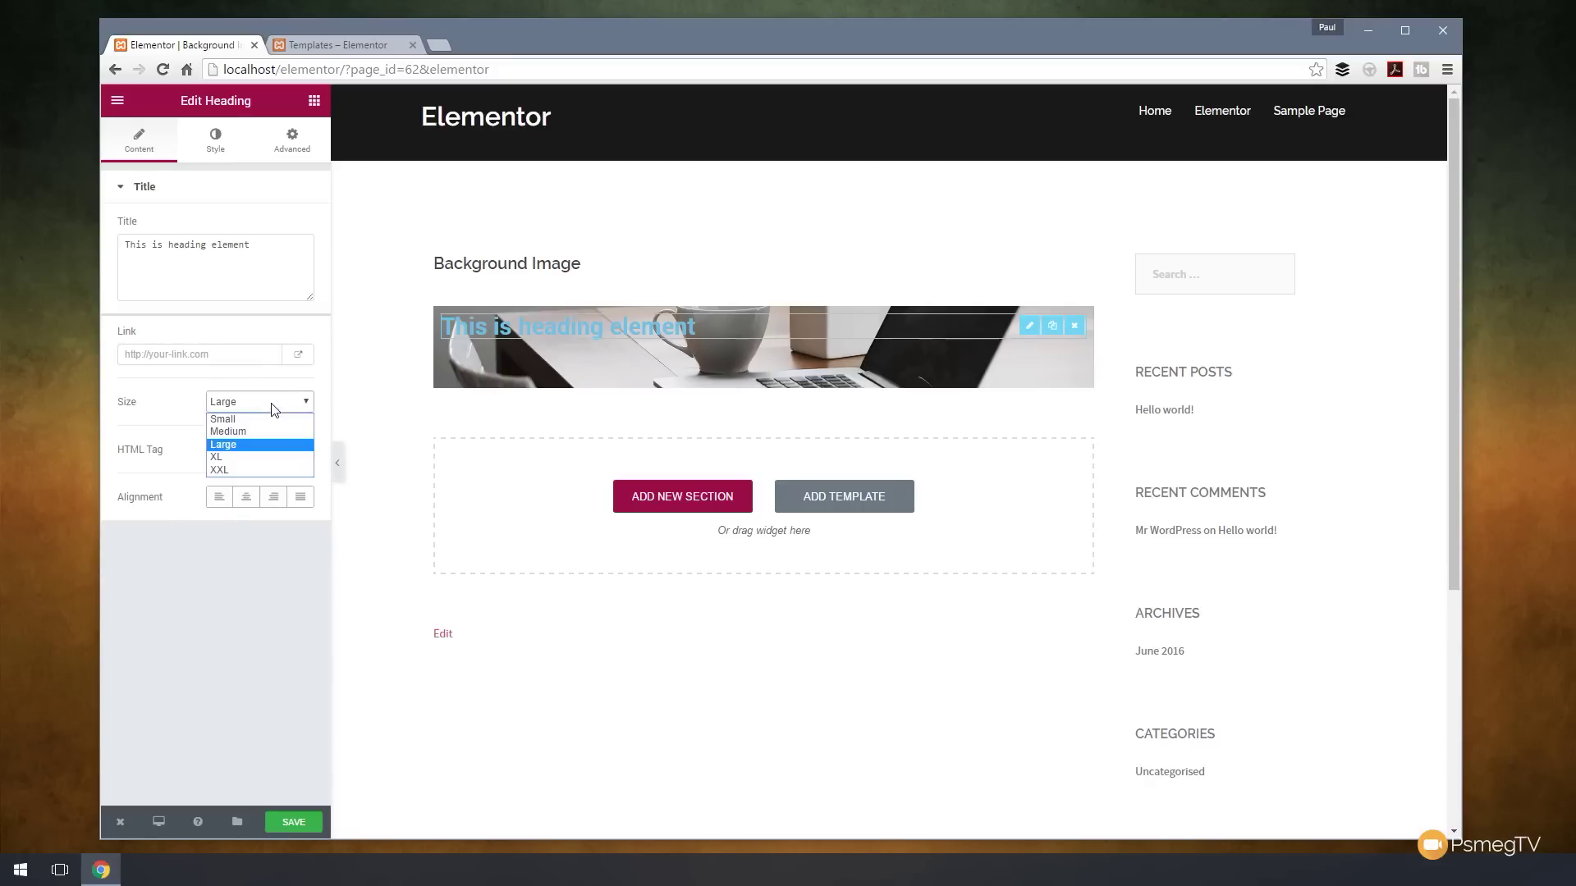
pyautogui.click(236, 385)
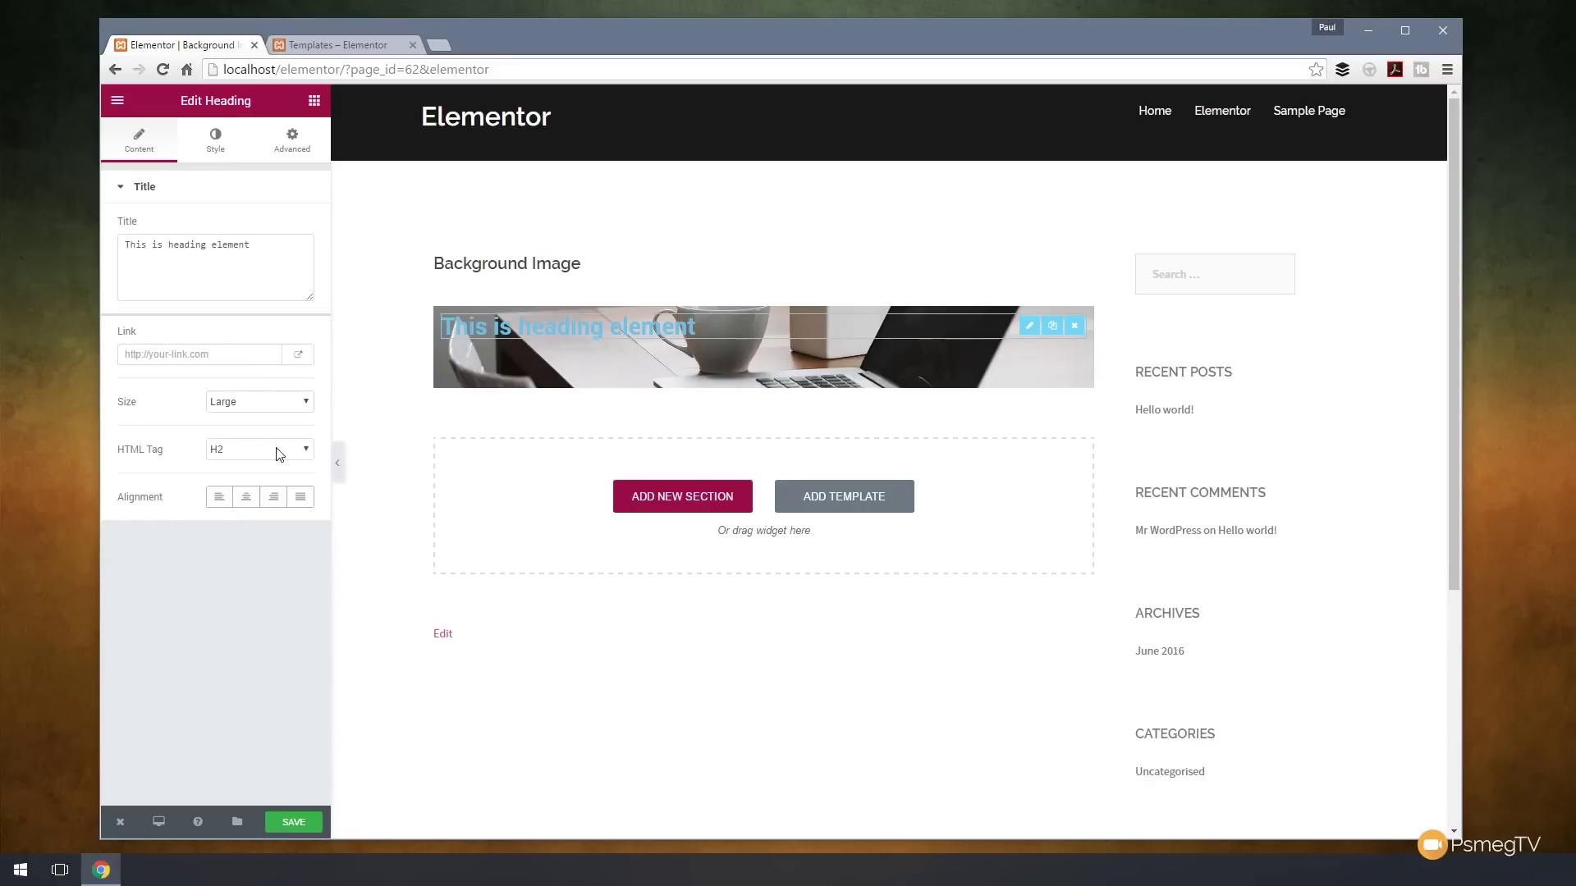
pyautogui.click(246, 498)
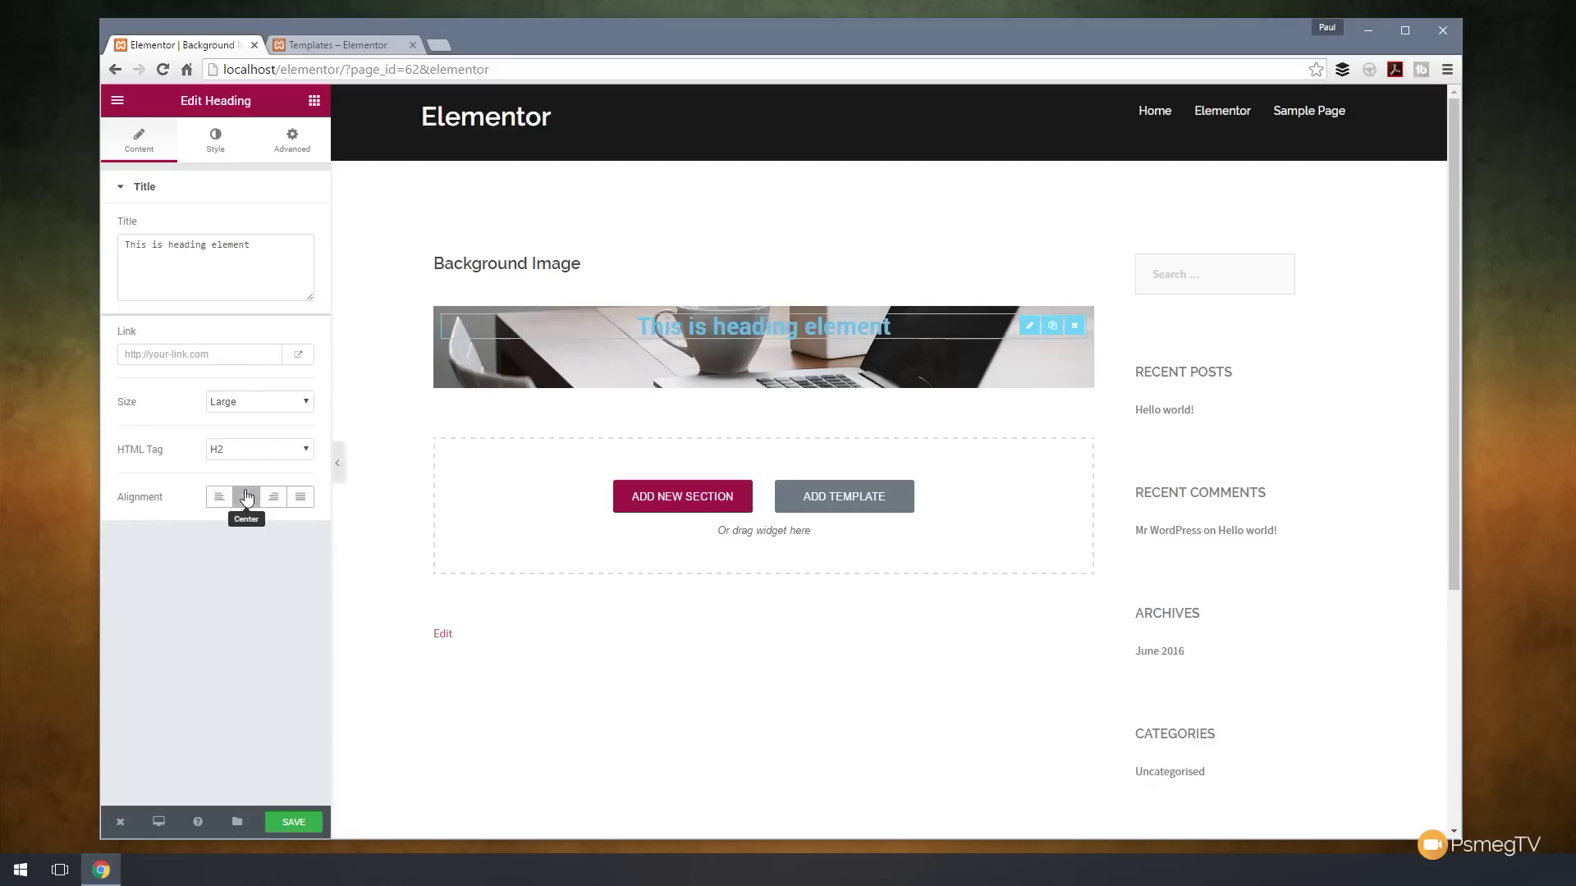
# Step: Set the heading text colour to white (#ffffff) in the Style tab
pyautogui.click(216, 141)
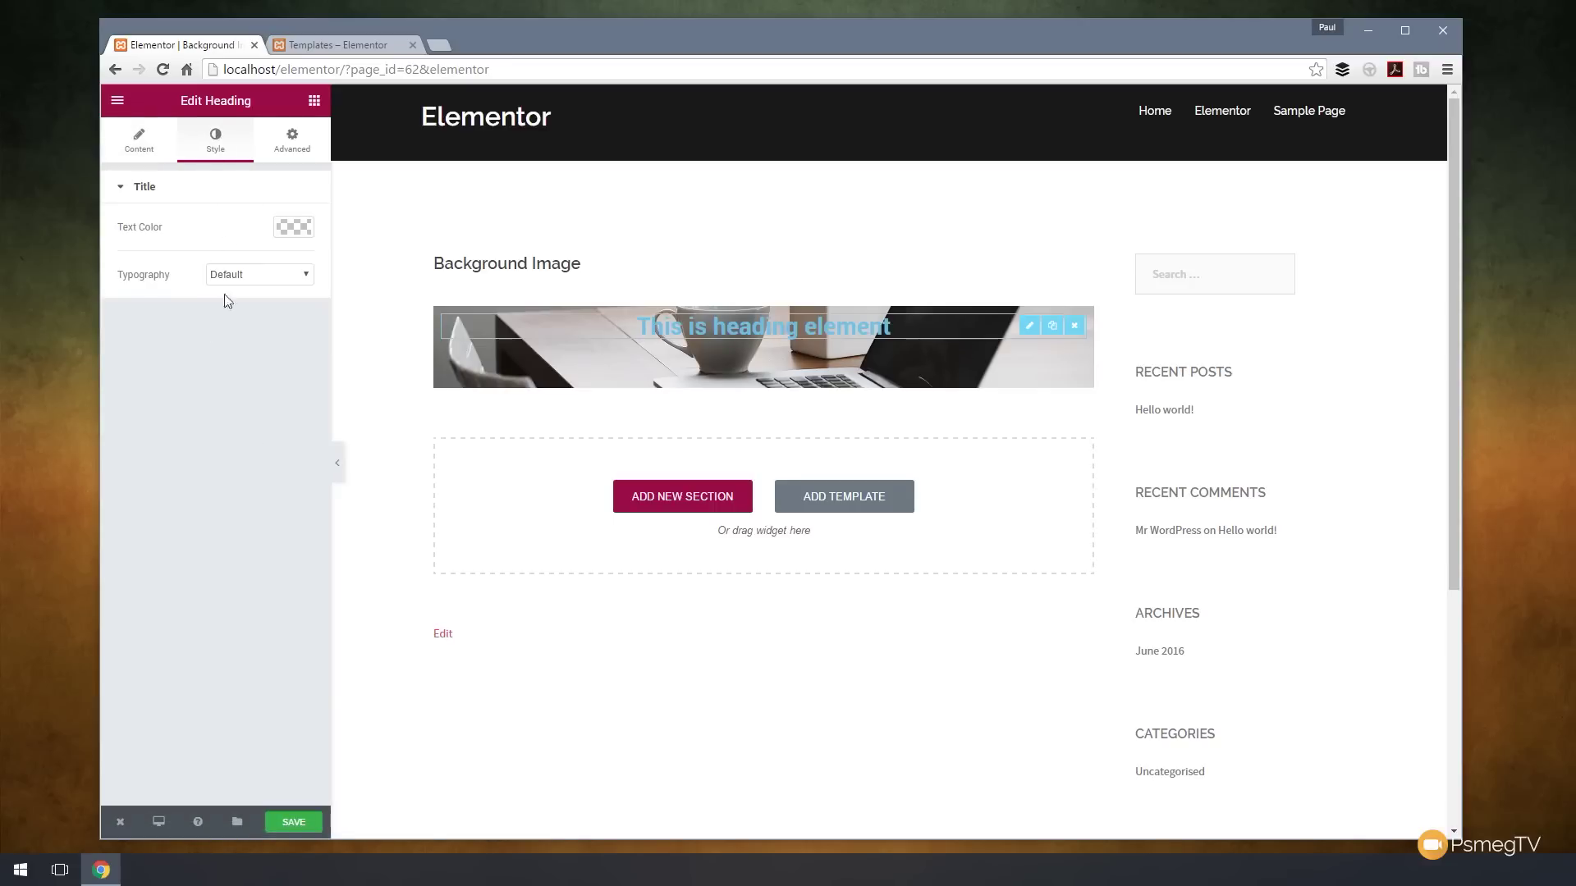
pyautogui.click(295, 236)
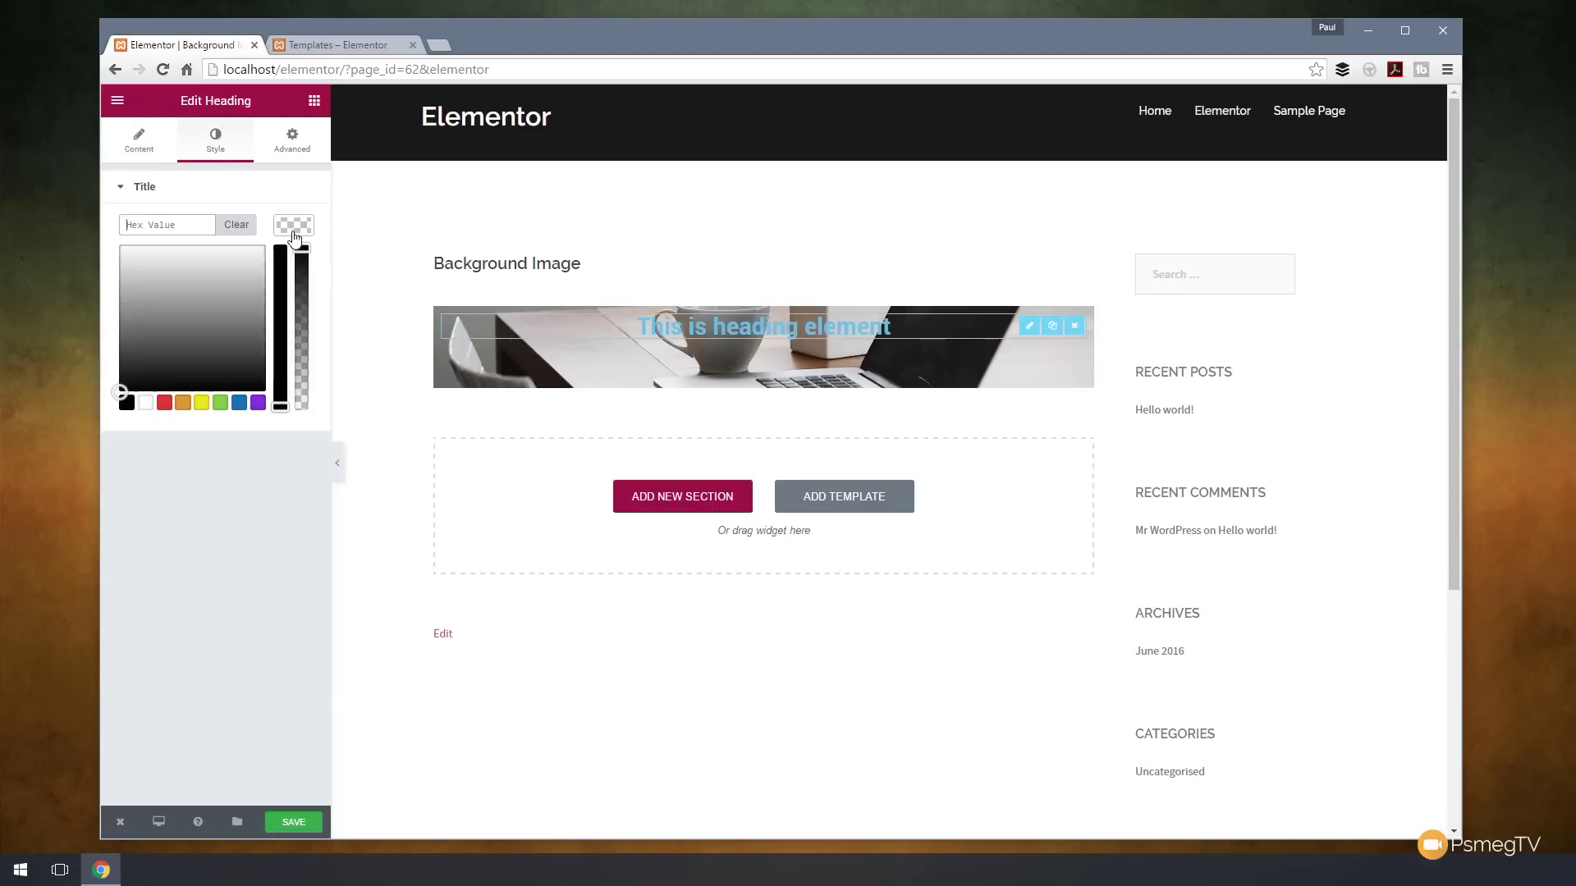
pyautogui.click(147, 403)
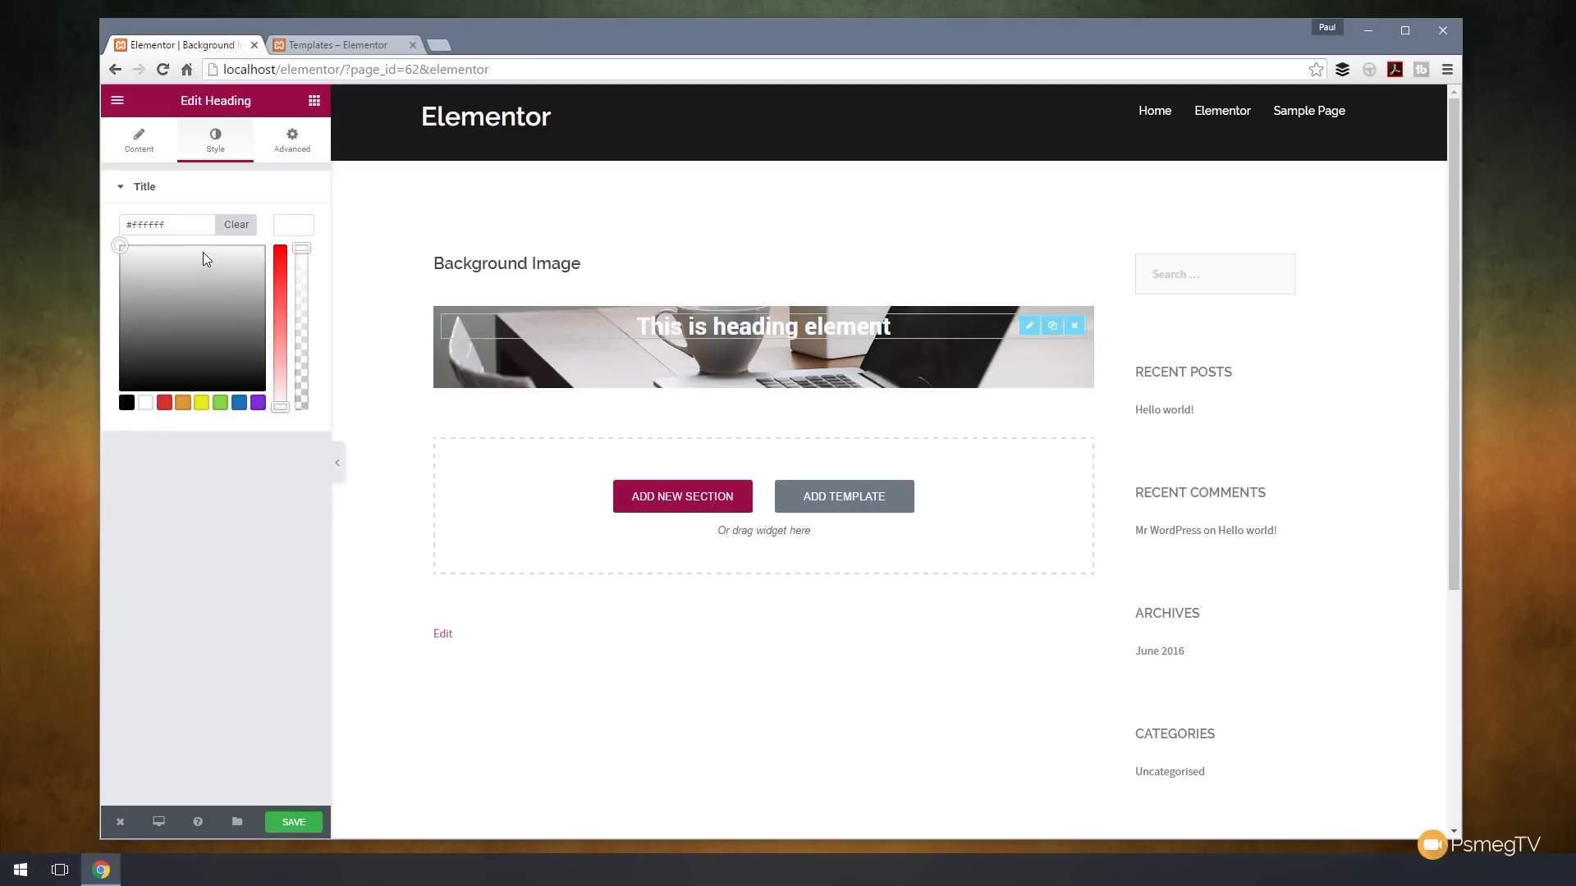
pyautogui.click(254, 197)
pyautogui.click(129, 194)
pyautogui.click(211, 130)
pyautogui.click(287, 281)
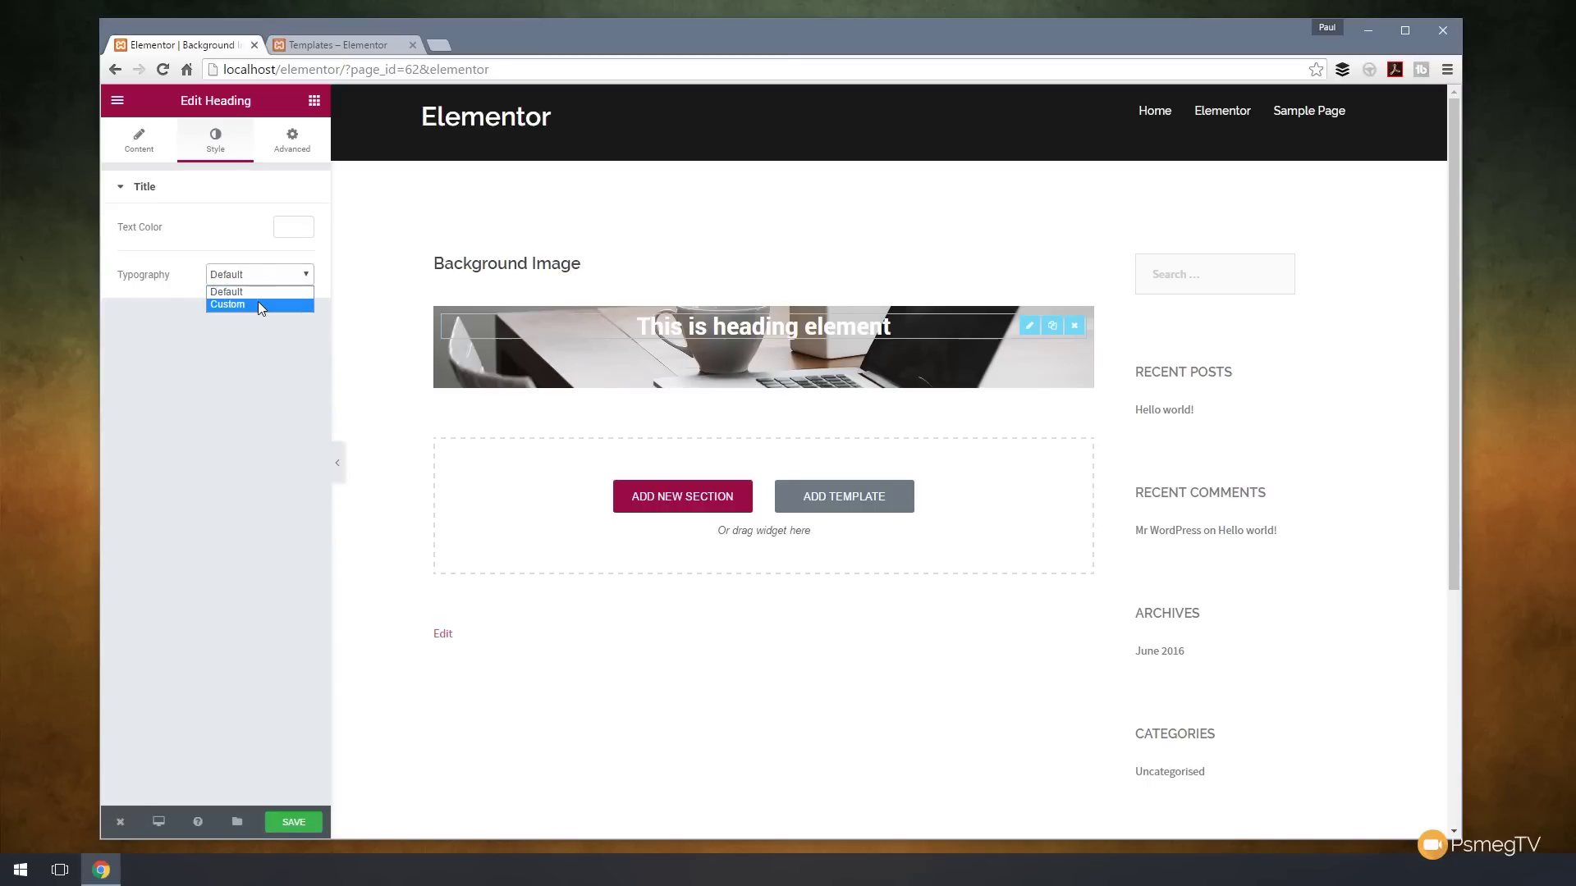
# Step: Switch the heading to custom typography with size 51px and the Raleway font
pyautogui.click(259, 305)
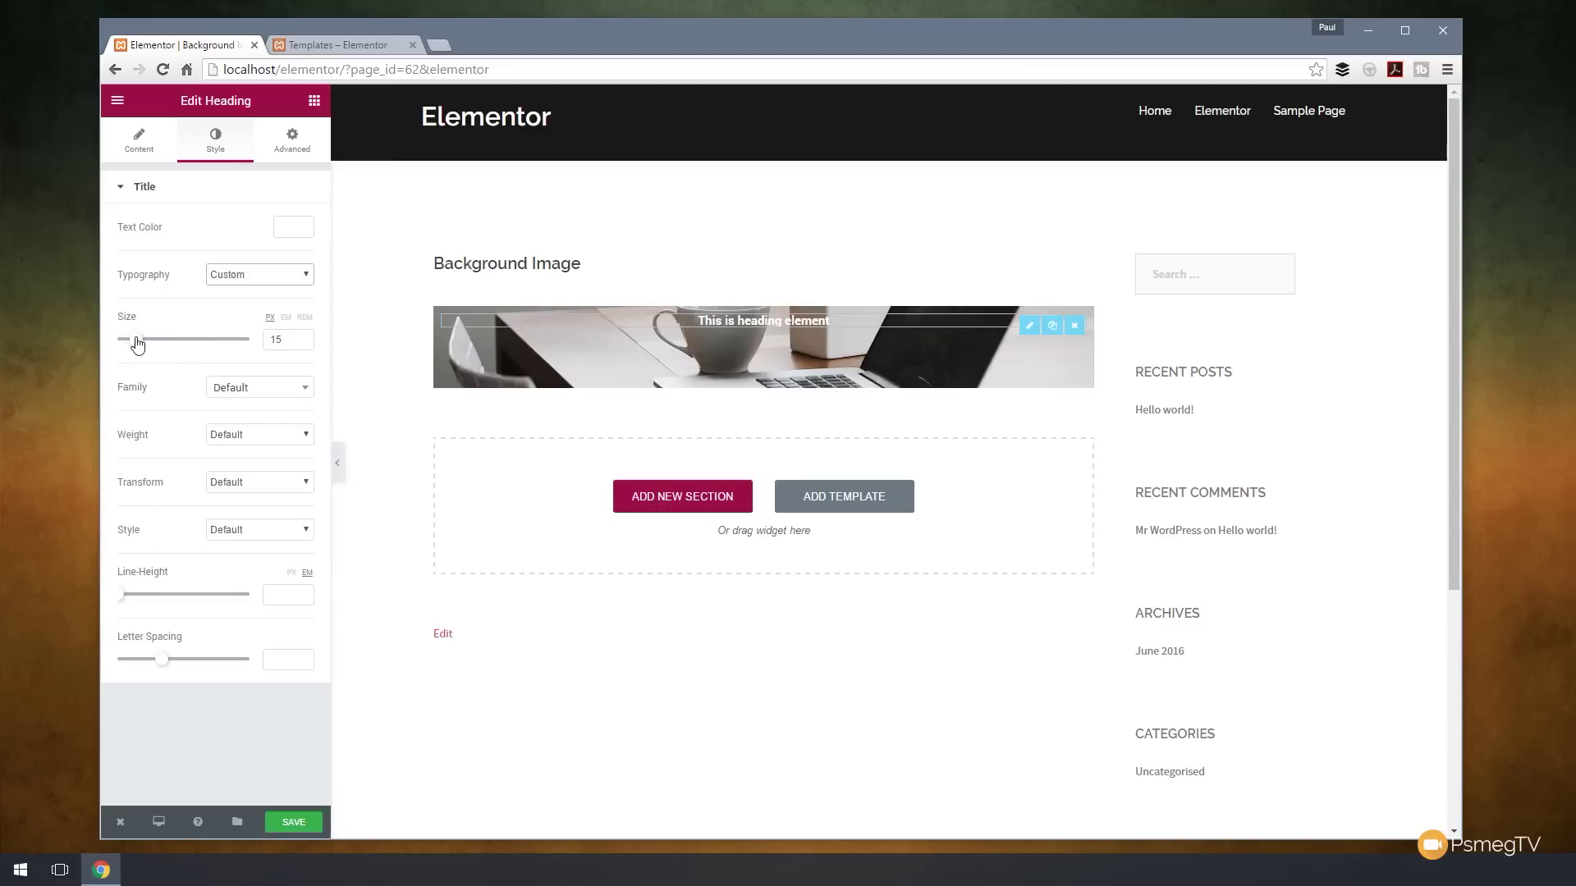
pyautogui.moveTo(136, 340); pyautogui.dragTo(186, 348)
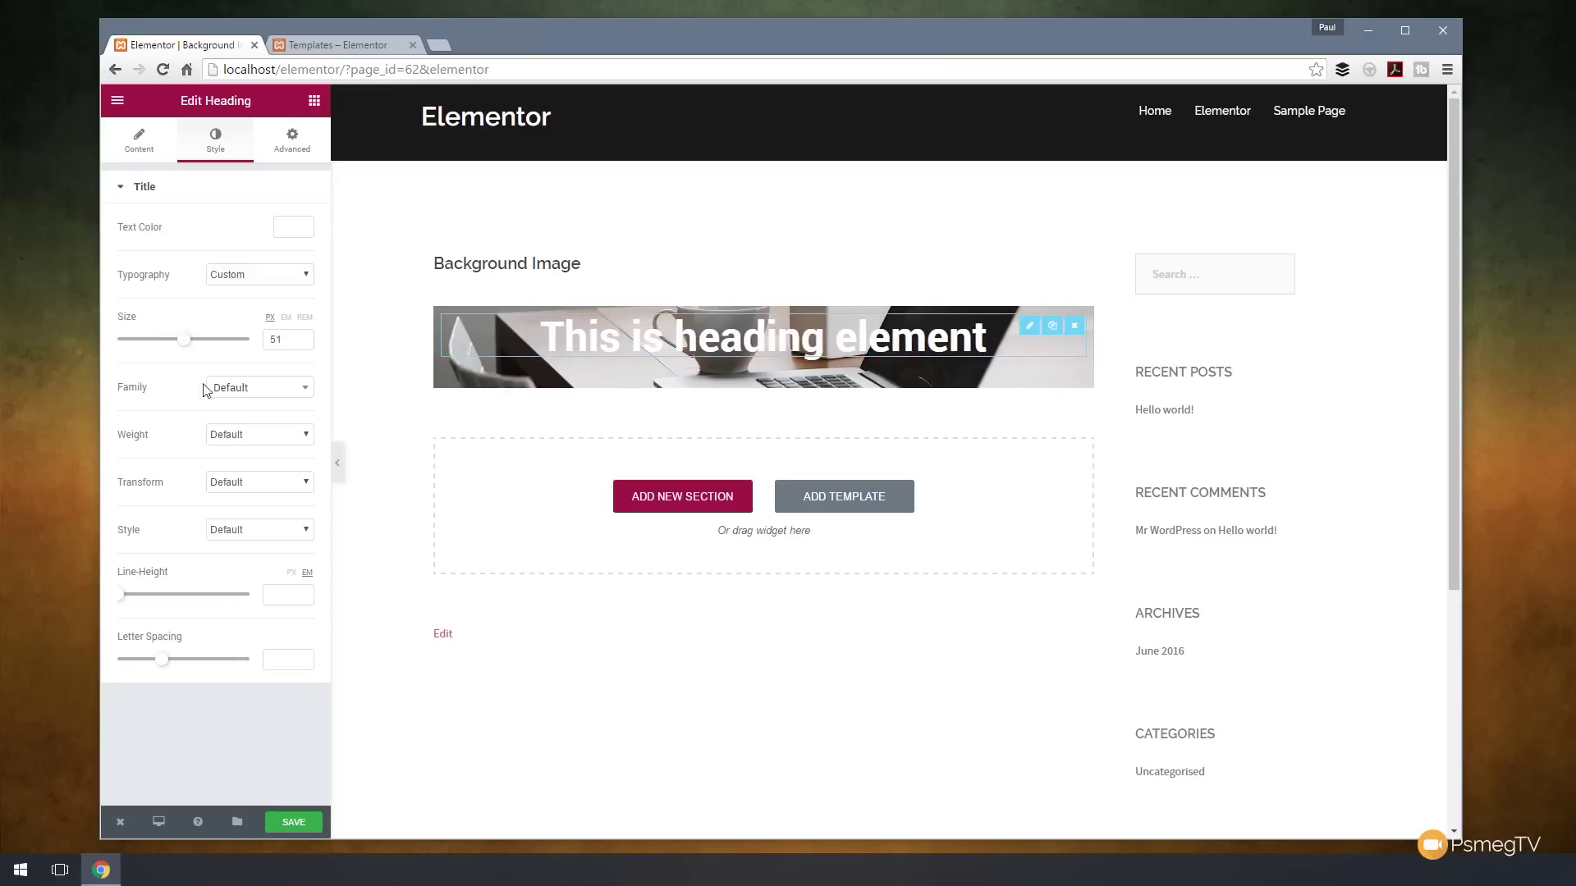
pyautogui.click(241, 389)
pyautogui.write('raleway')
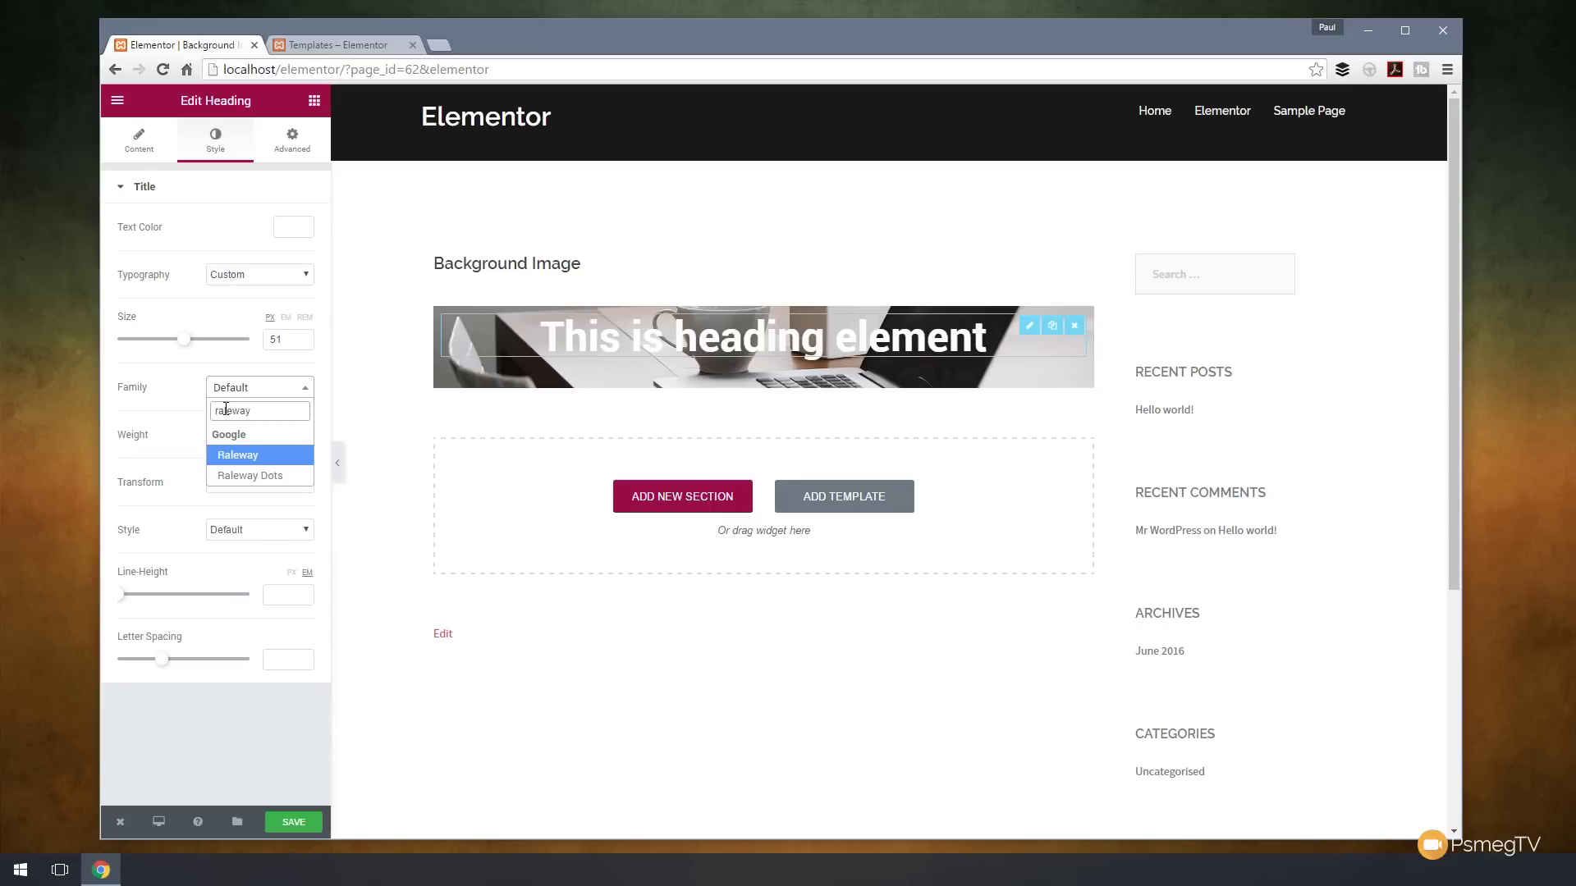
pyautogui.click(238, 458)
# Step: Set the font weight to 200, keep default transform and style, and widen letter spacing to 2.9
pyautogui.click(259, 439)
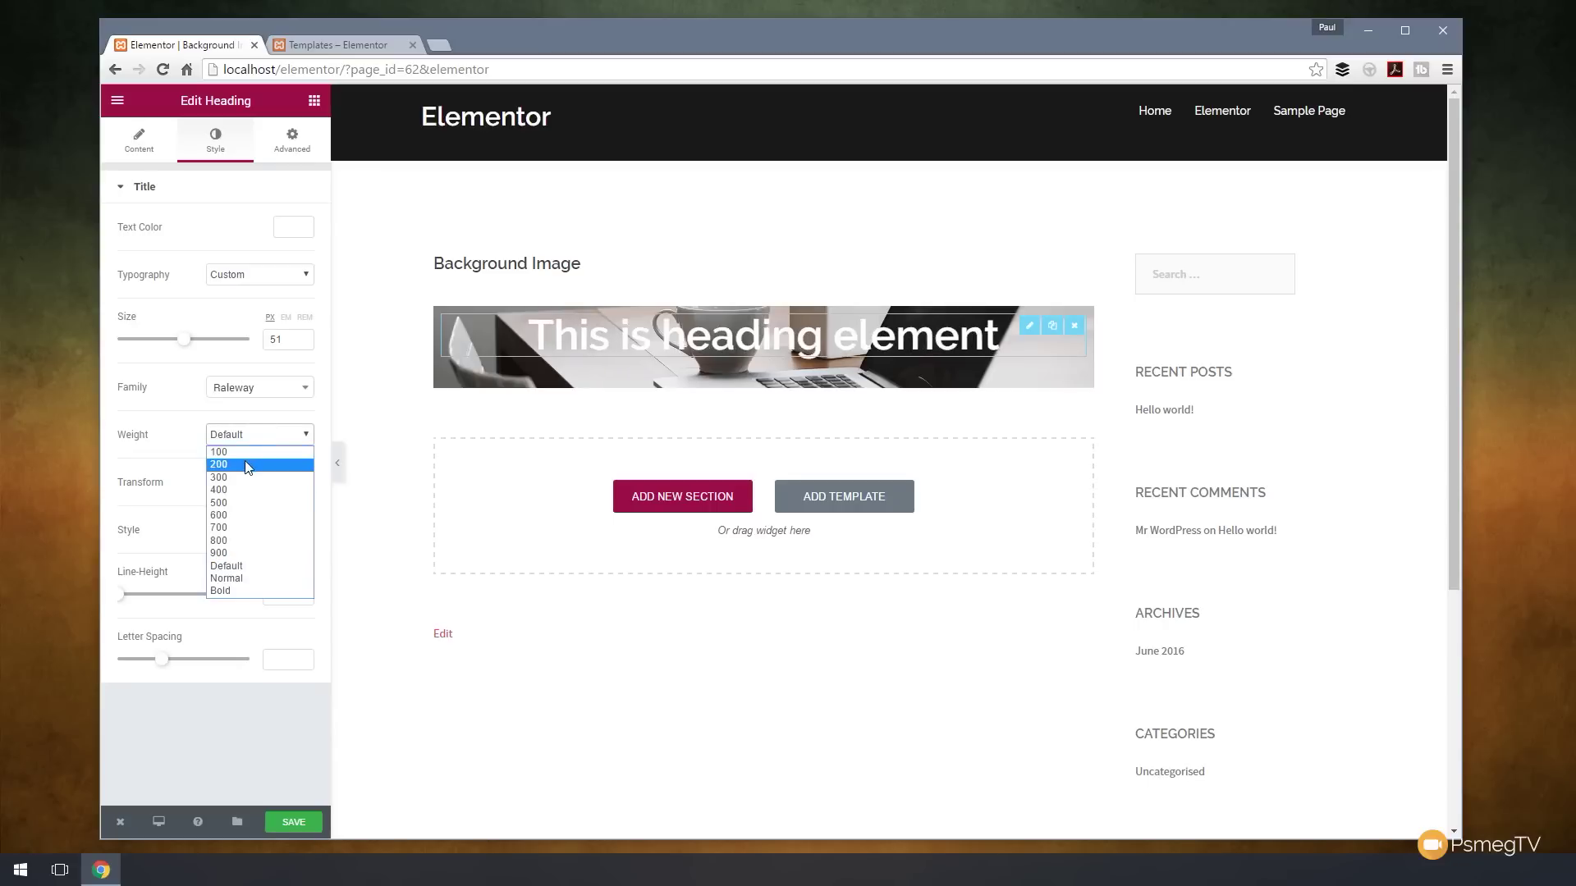
pyautogui.click(248, 466)
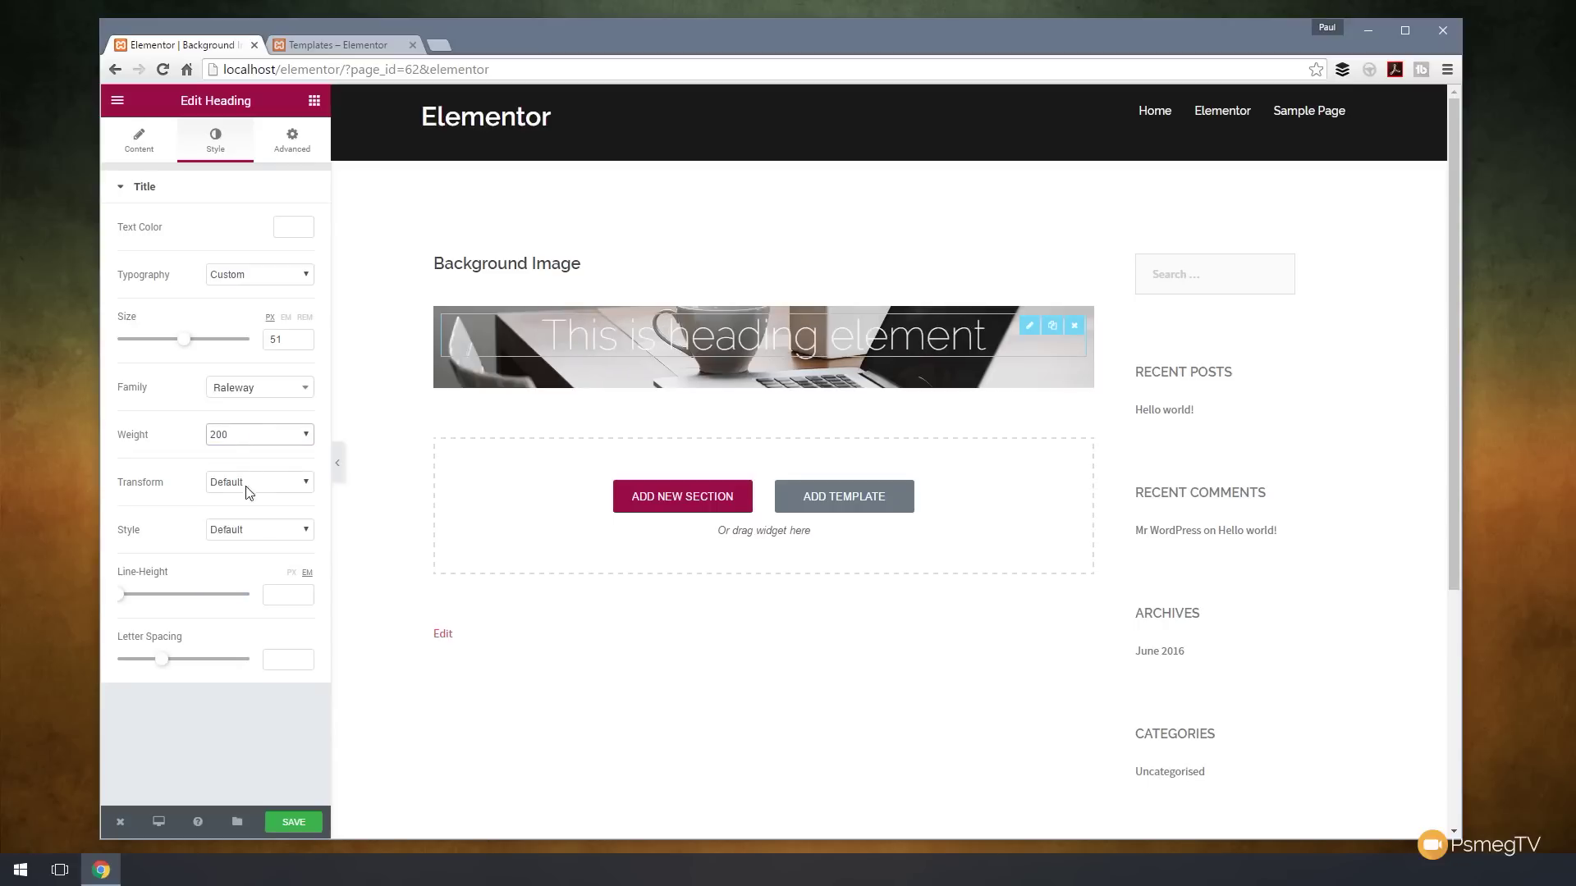
pyautogui.click(247, 484)
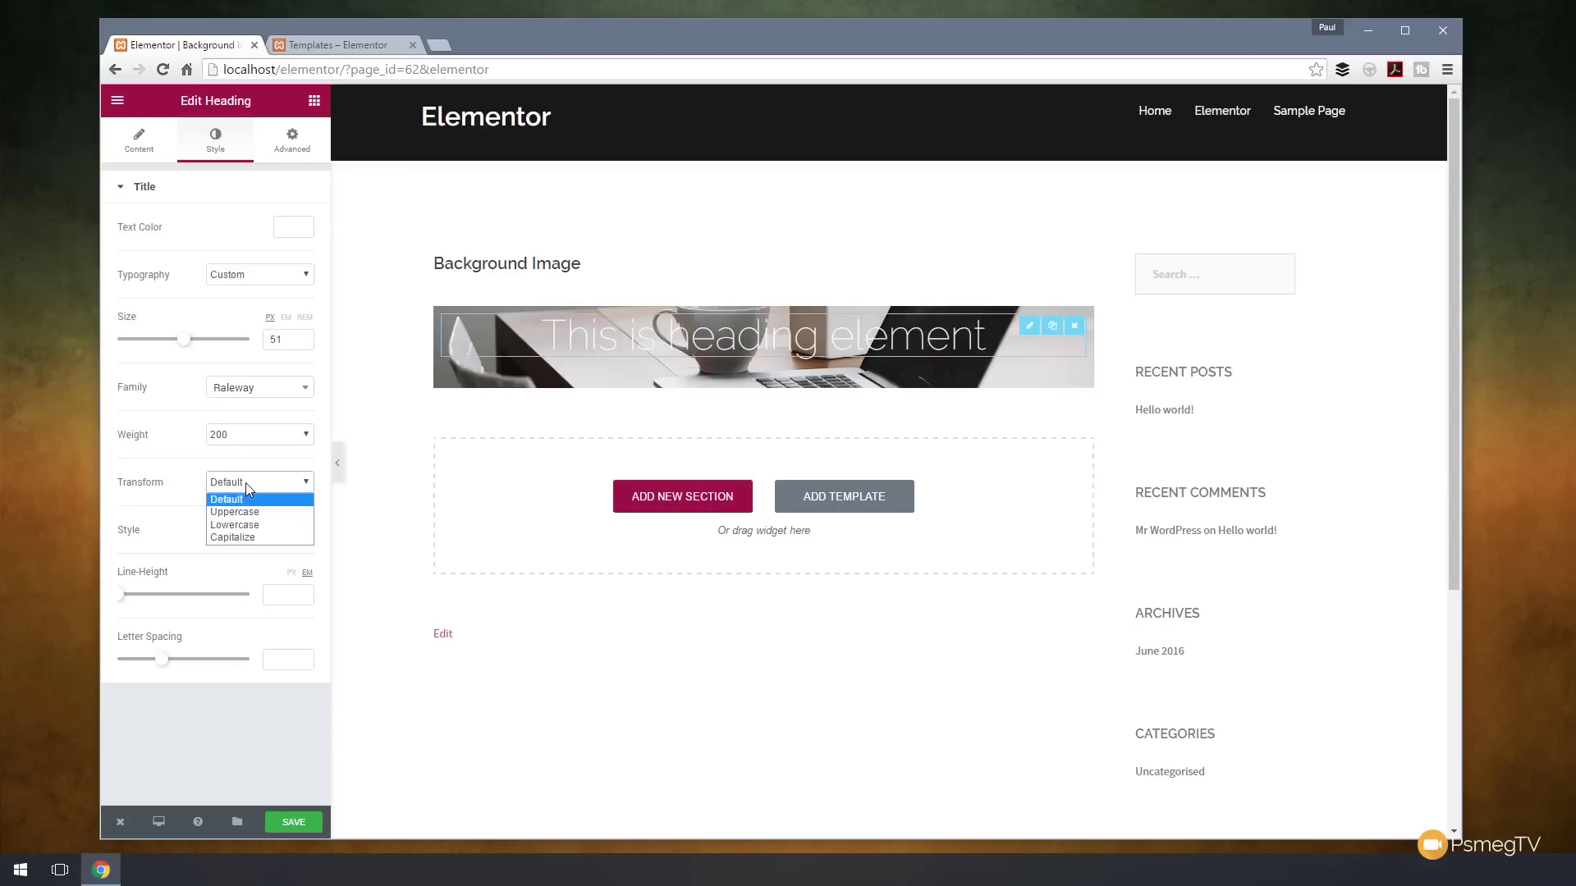
pyautogui.click(151, 497)
pyautogui.click(267, 531)
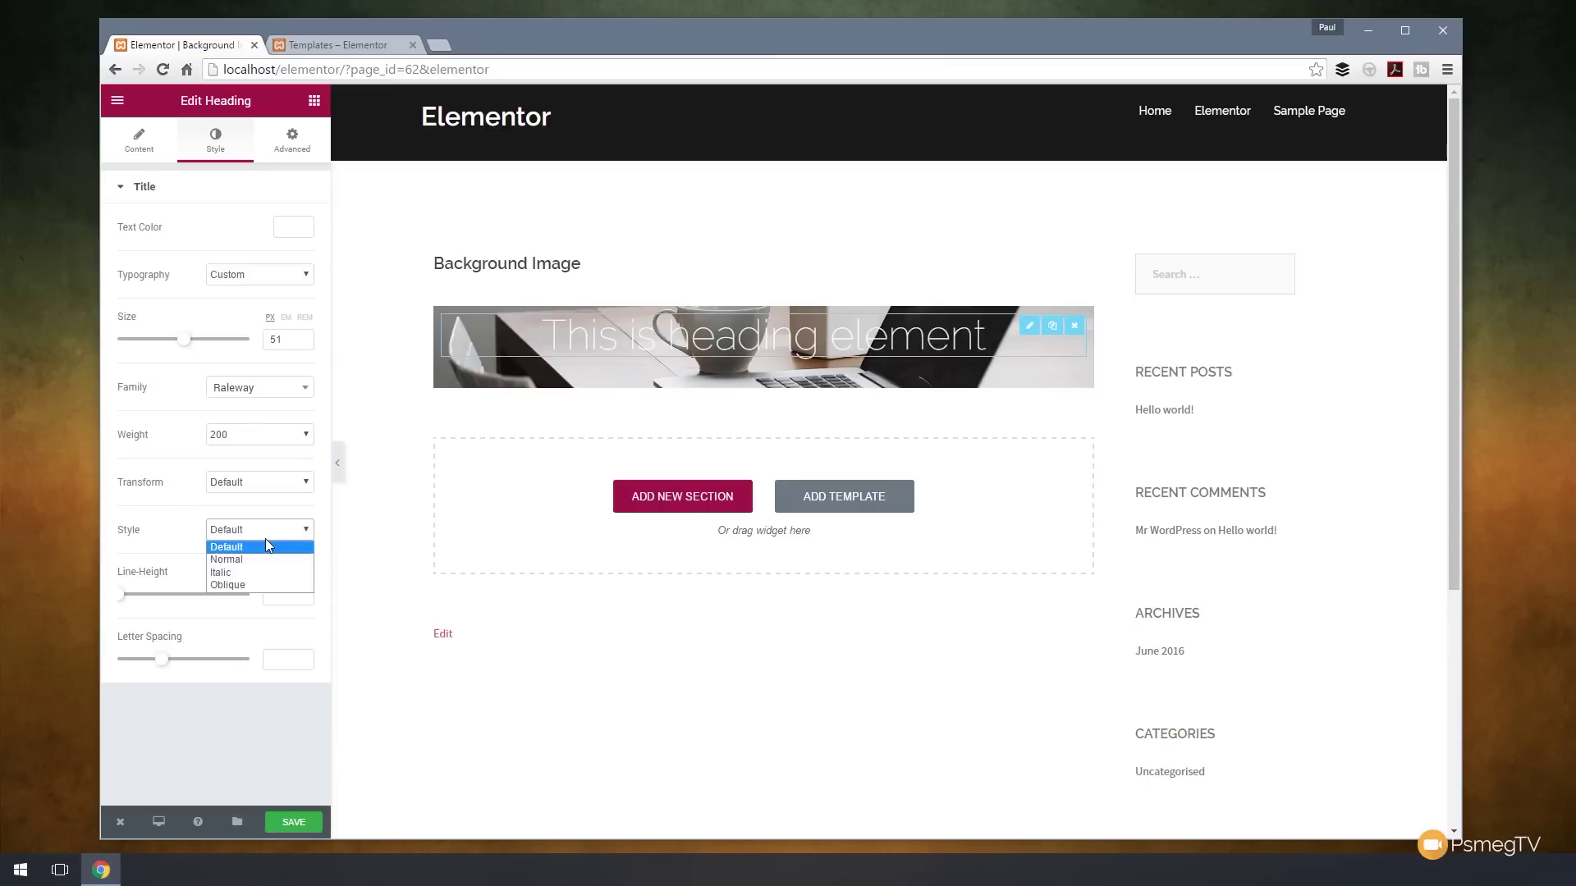
pyautogui.click(158, 525)
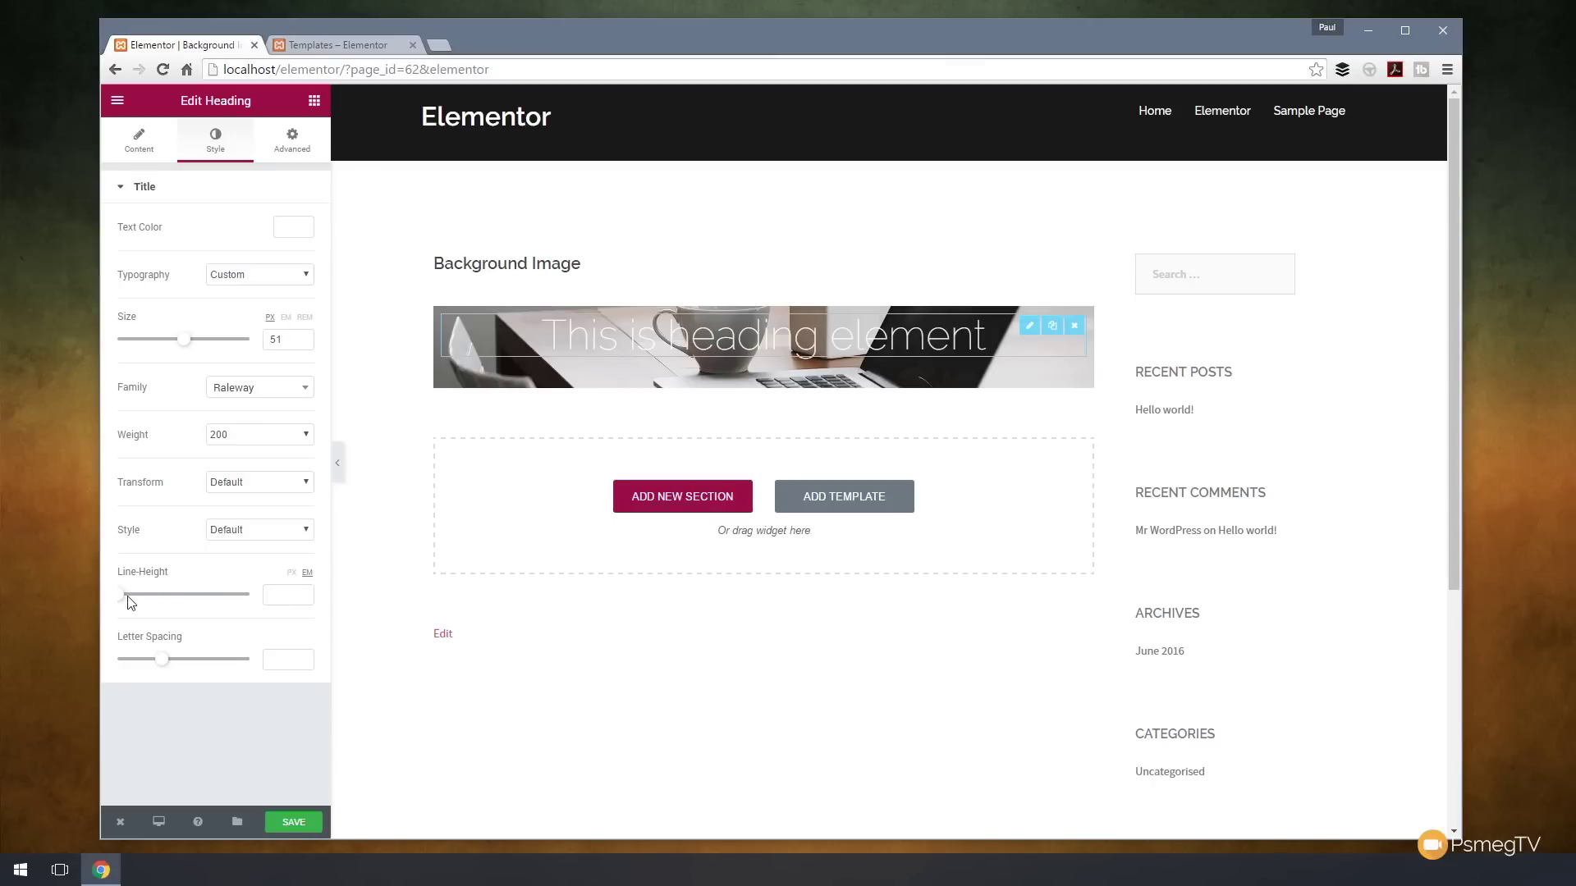
pyautogui.moveTo(164, 659)
pyautogui.mouseDown()
pyautogui.moveTo(188, 663)
pyautogui.moveTo(141, 664)
pyautogui.moveTo(191, 667)
pyautogui.mouseUp()
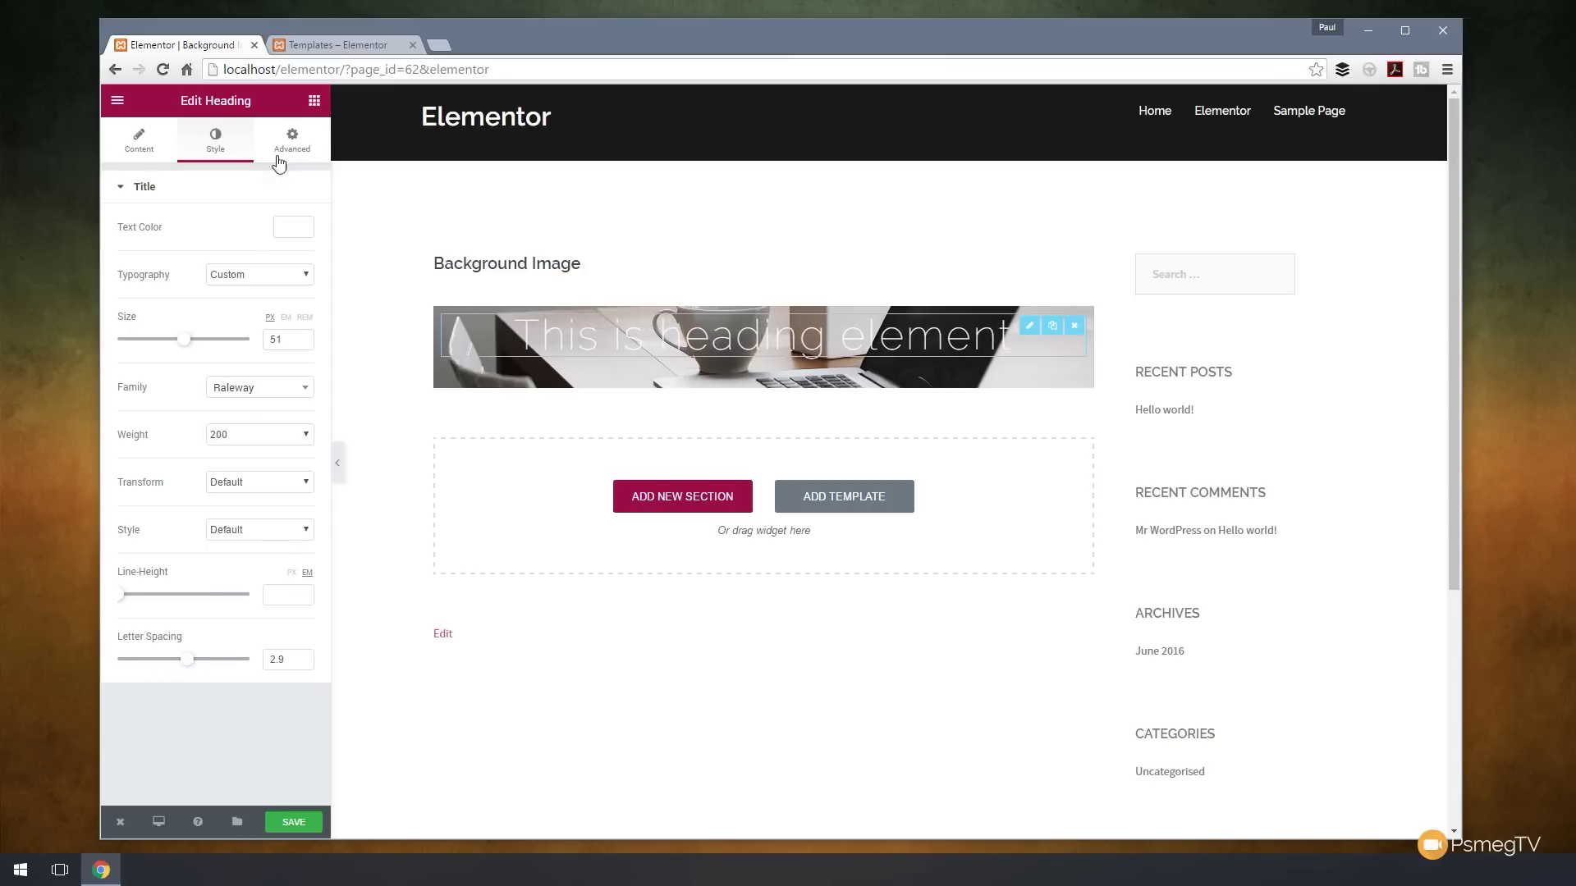
# Step: Unlink the heading margins and set top and bottom to 150 px
pyautogui.click(292, 131)
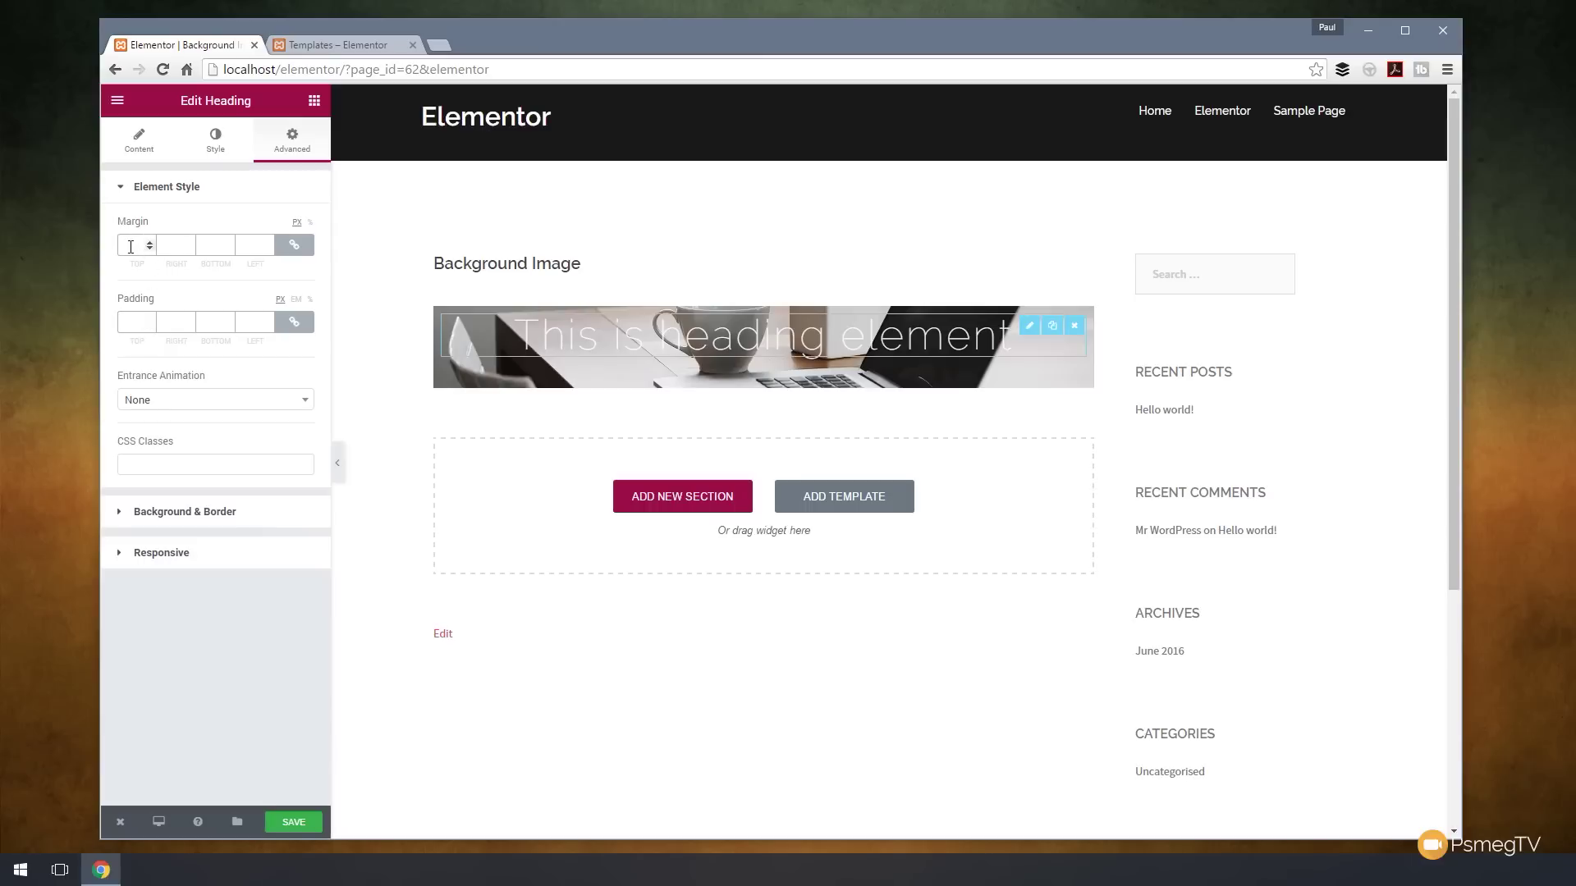
pyautogui.click(295, 247)
pyautogui.write('150')
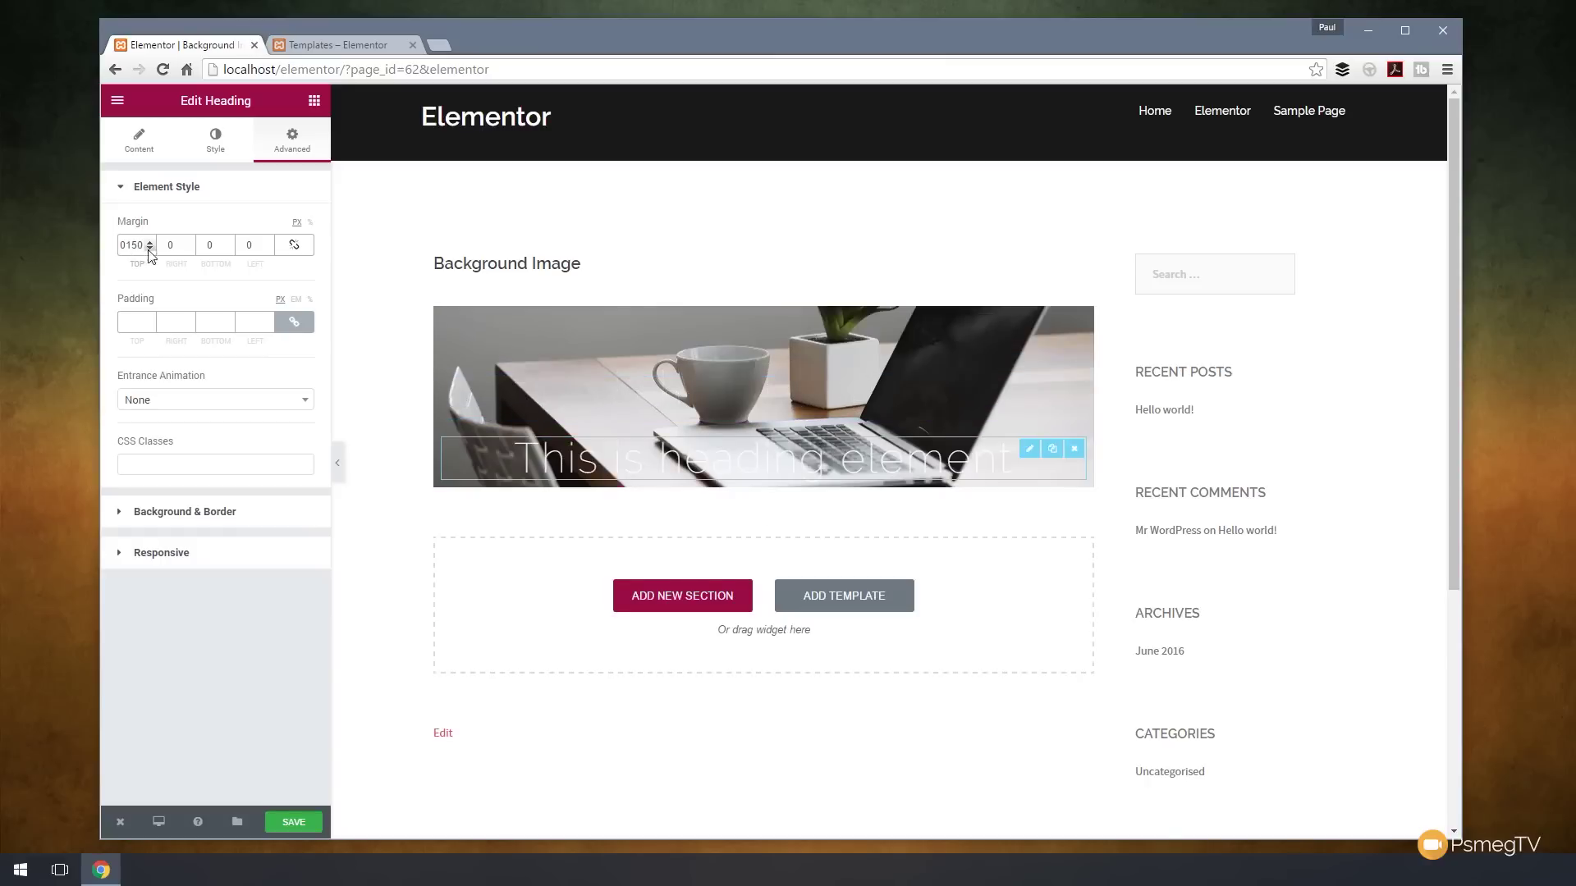
pyautogui.click(208, 246)
pyautogui.write('150')
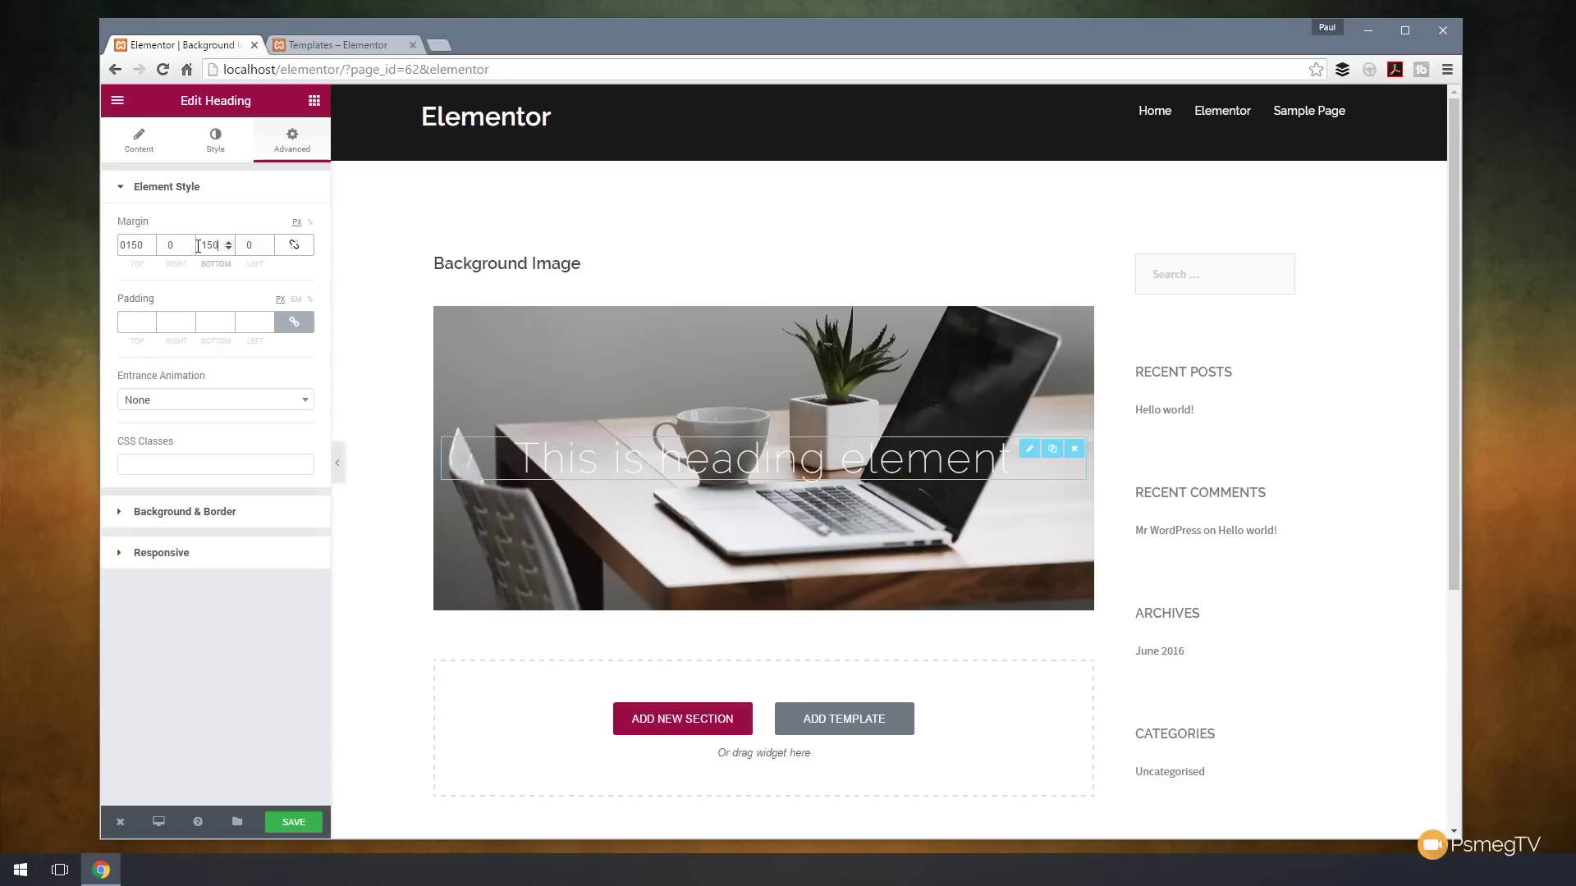
# Step: Give the heading a Bounce In Down entrance animation
pyautogui.click(252, 403)
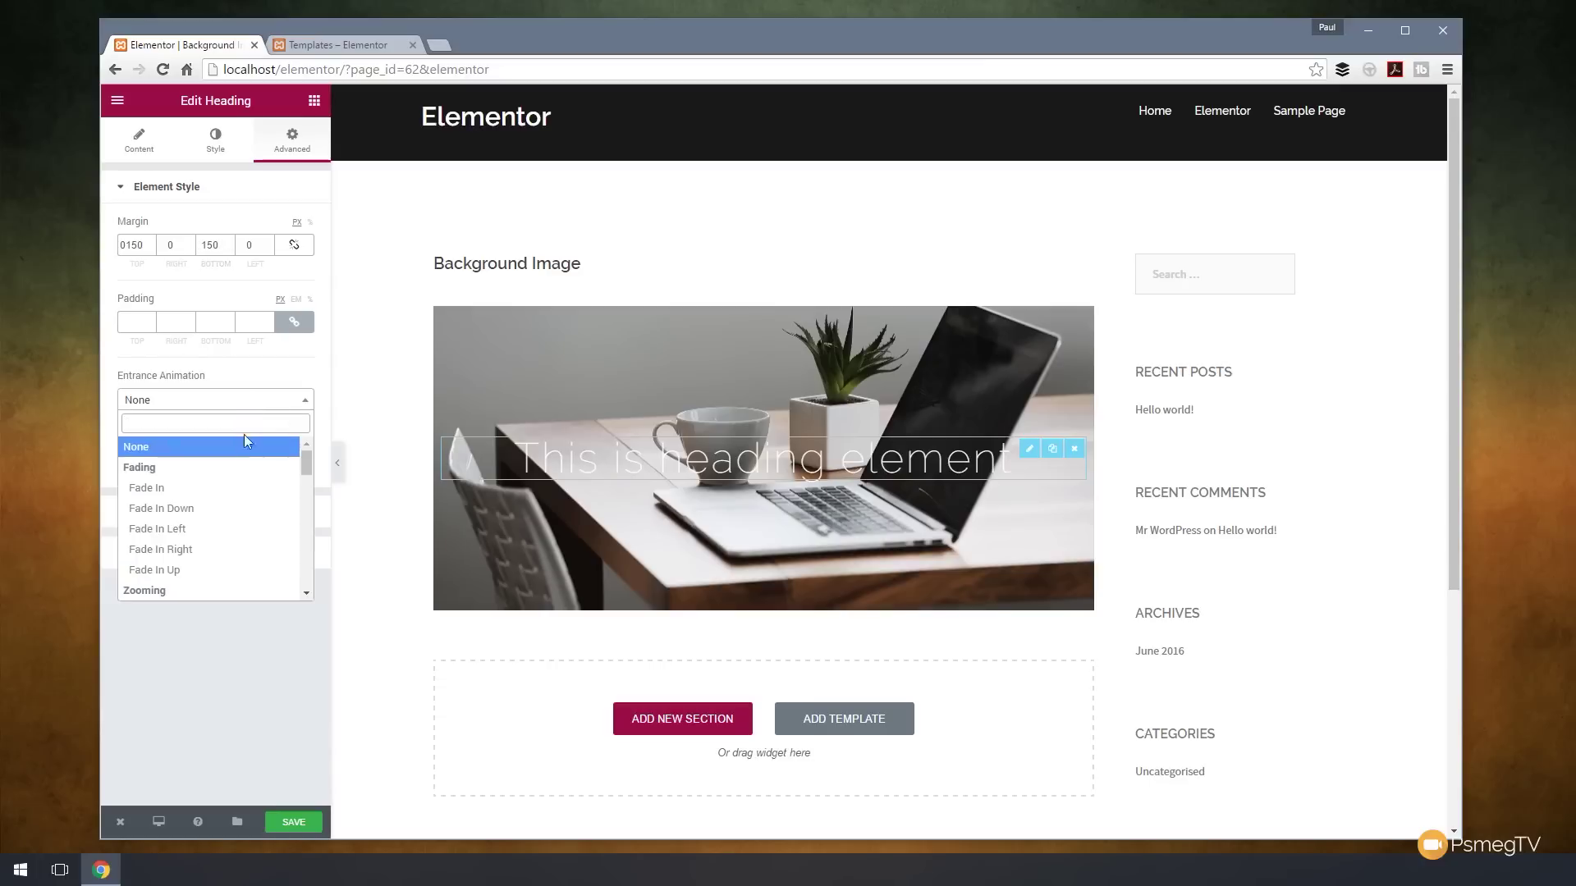
pyautogui.moveTo(303, 460); pyautogui.dragTo(304, 500)
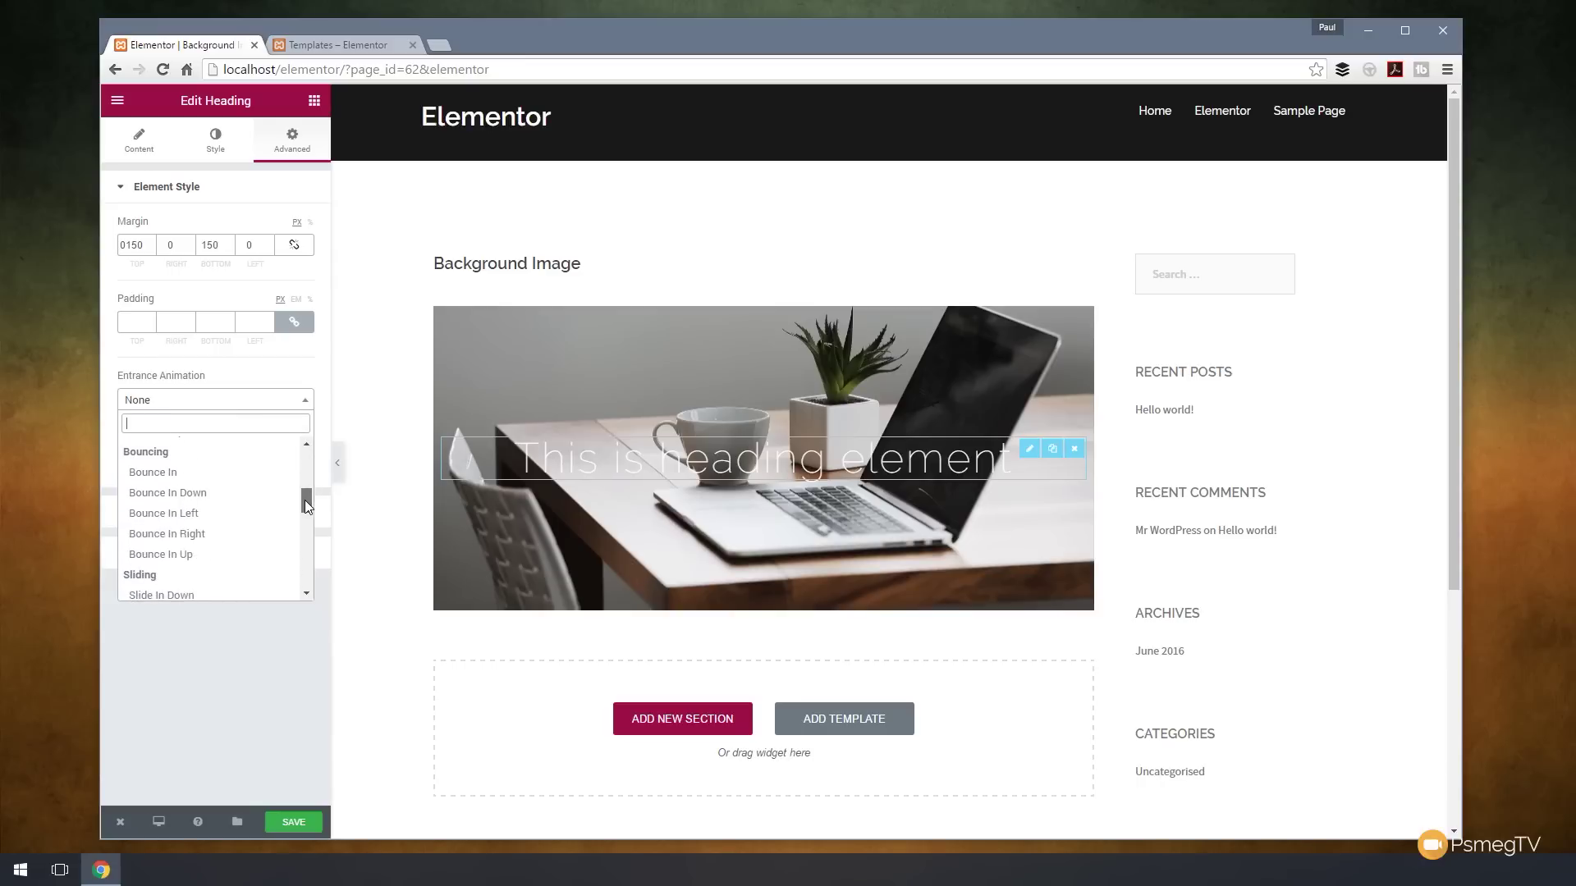
pyautogui.click(188, 497)
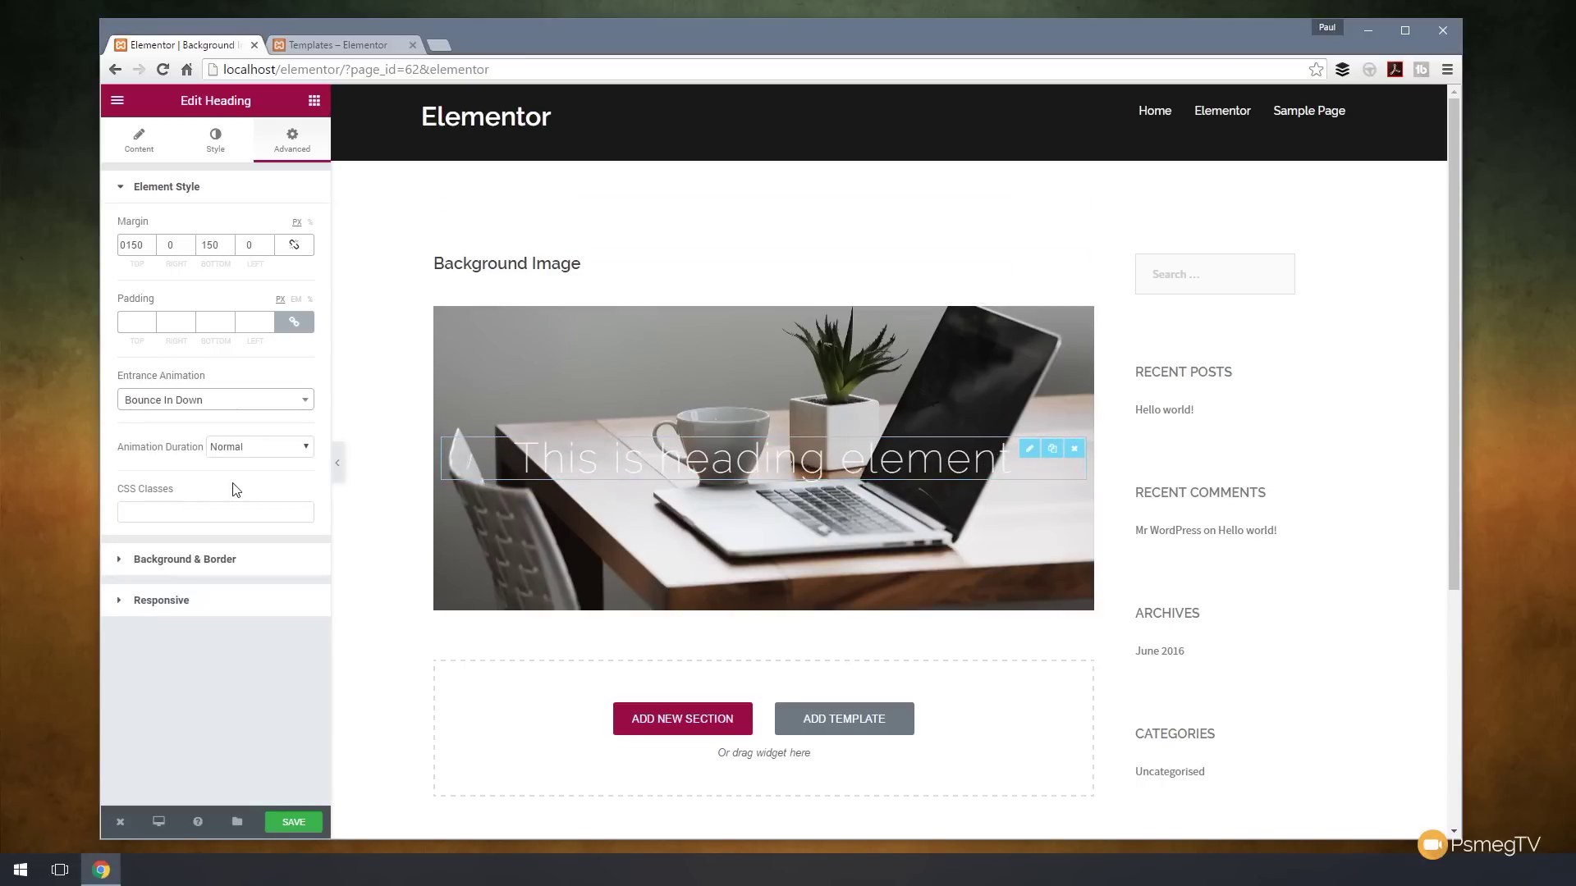
pyautogui.click(121, 566)
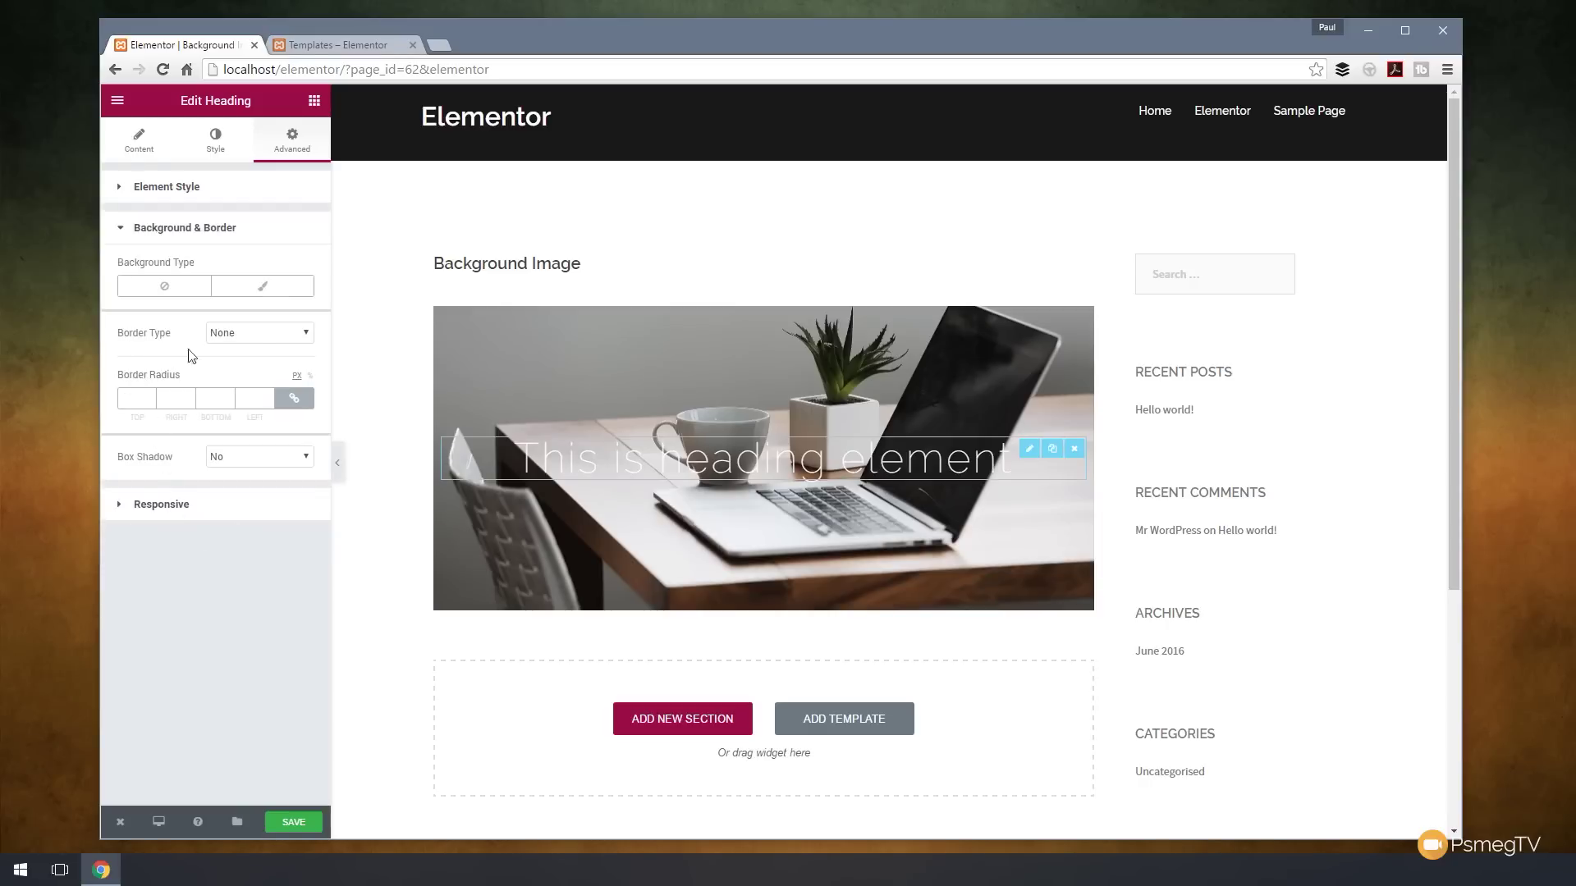
# Step: Give the heading a solid 1 px white border and turn its box shadow on
pyautogui.click(264, 332)
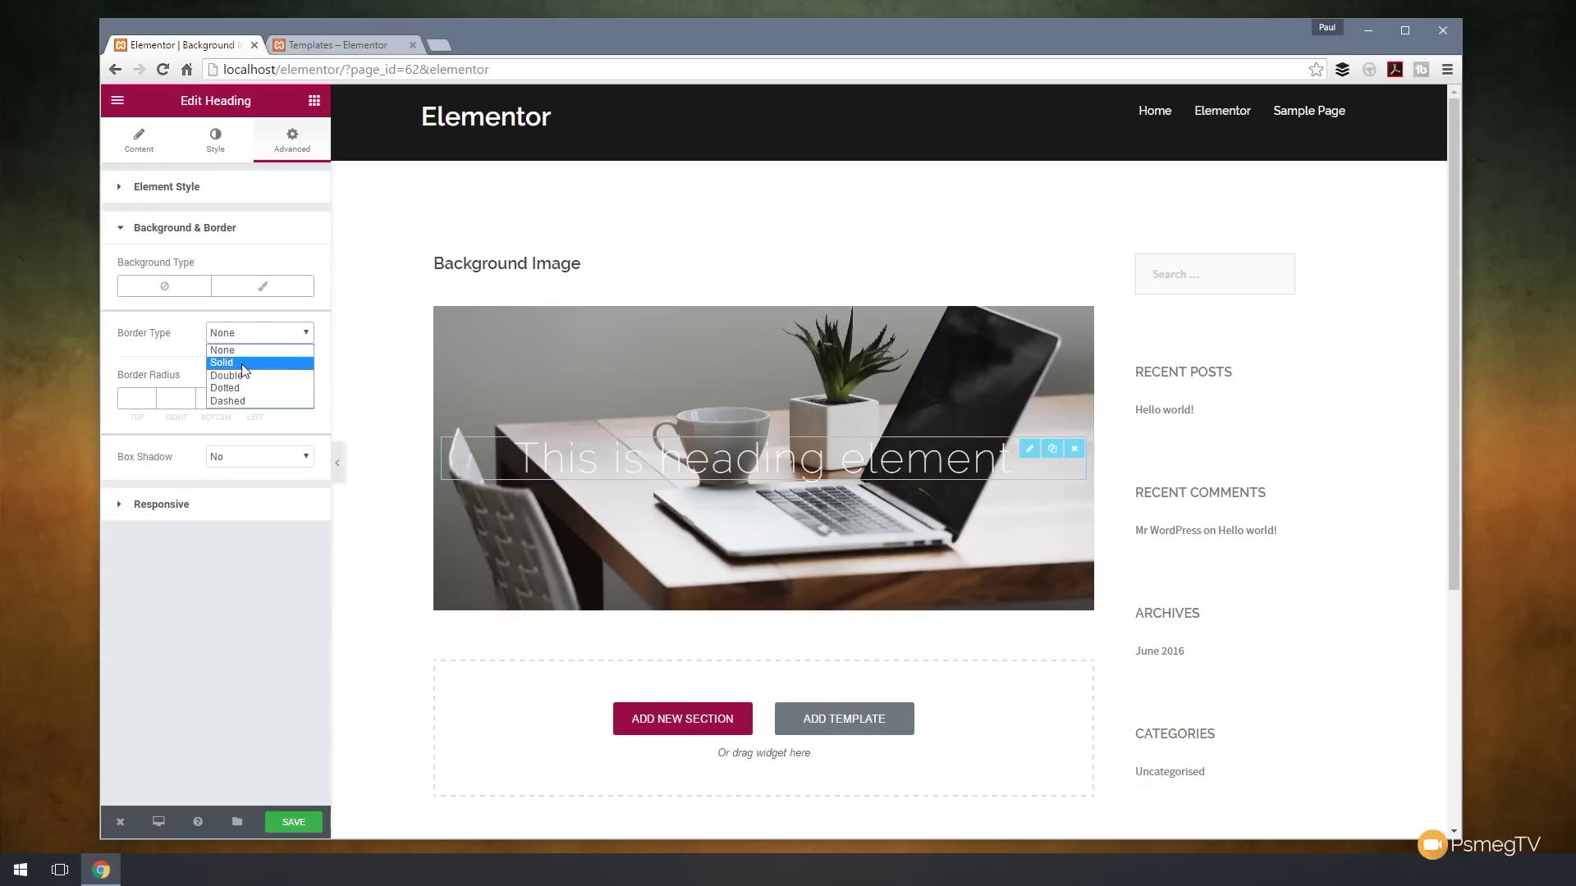
pyautogui.click(244, 360)
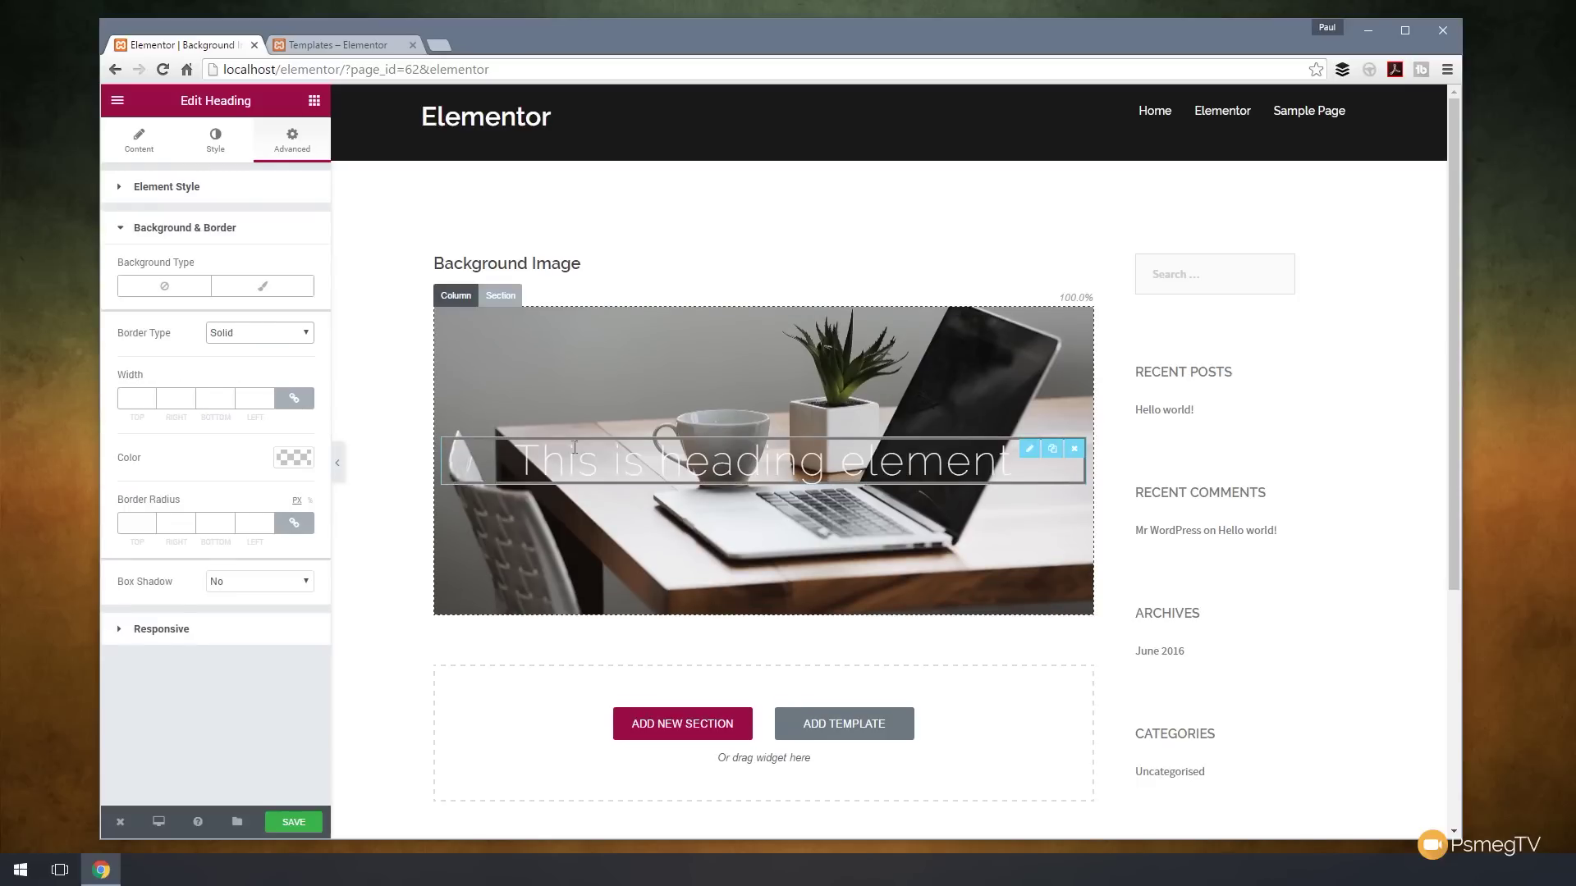
pyautogui.click(129, 398)
pyautogui.write('1')
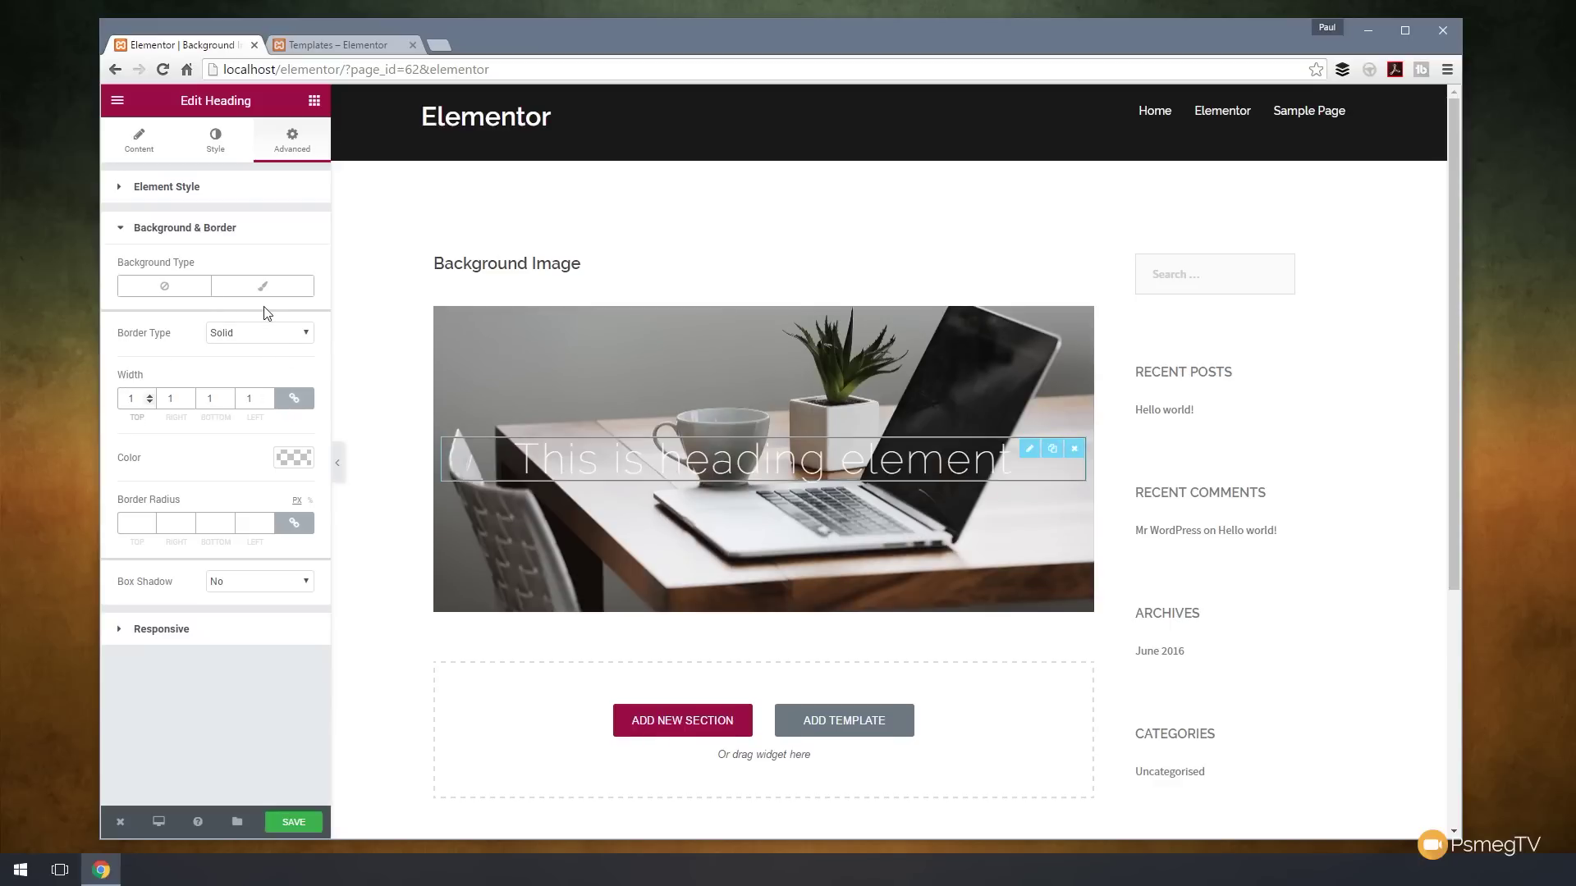
pyautogui.click(302, 462)
pyautogui.moveTo(184, 514); pyautogui.dragTo(85, 472)
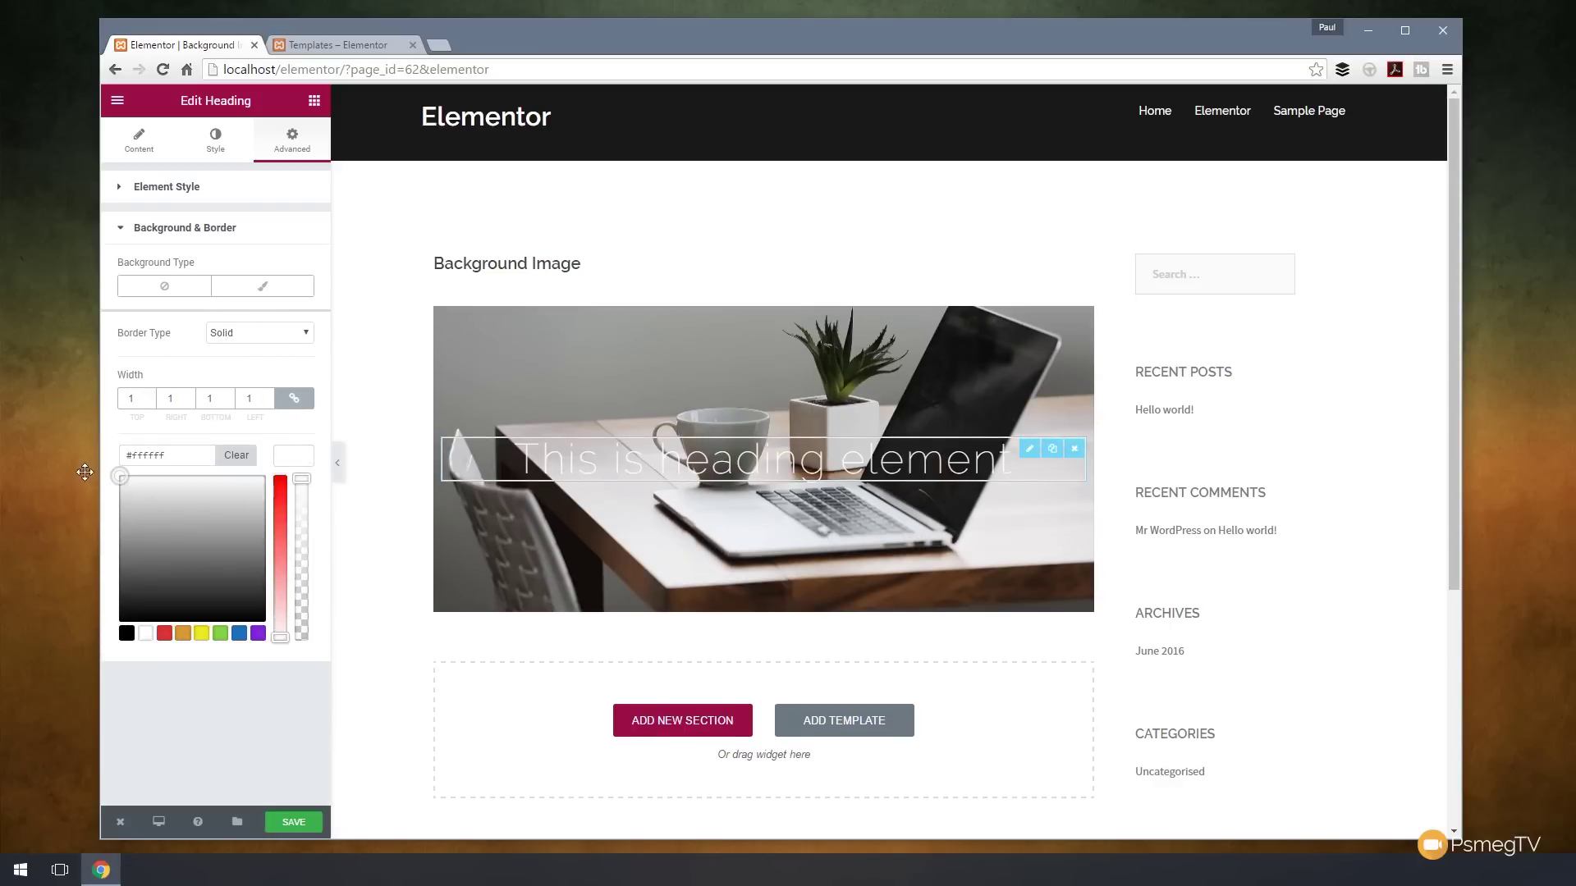
pyautogui.click(217, 691)
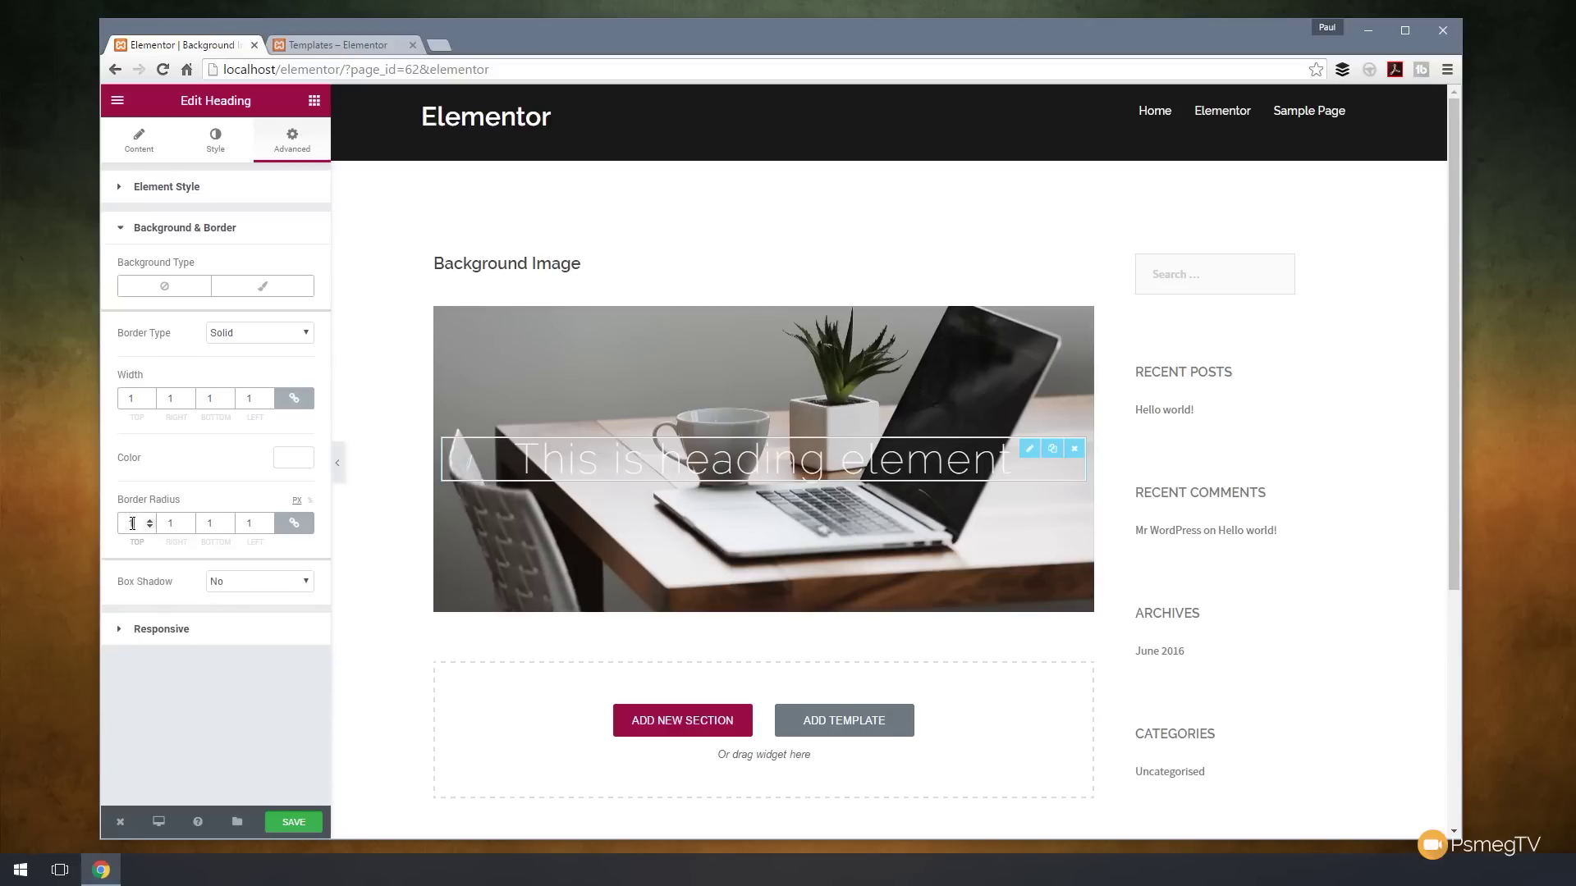
pyautogui.click(274, 586)
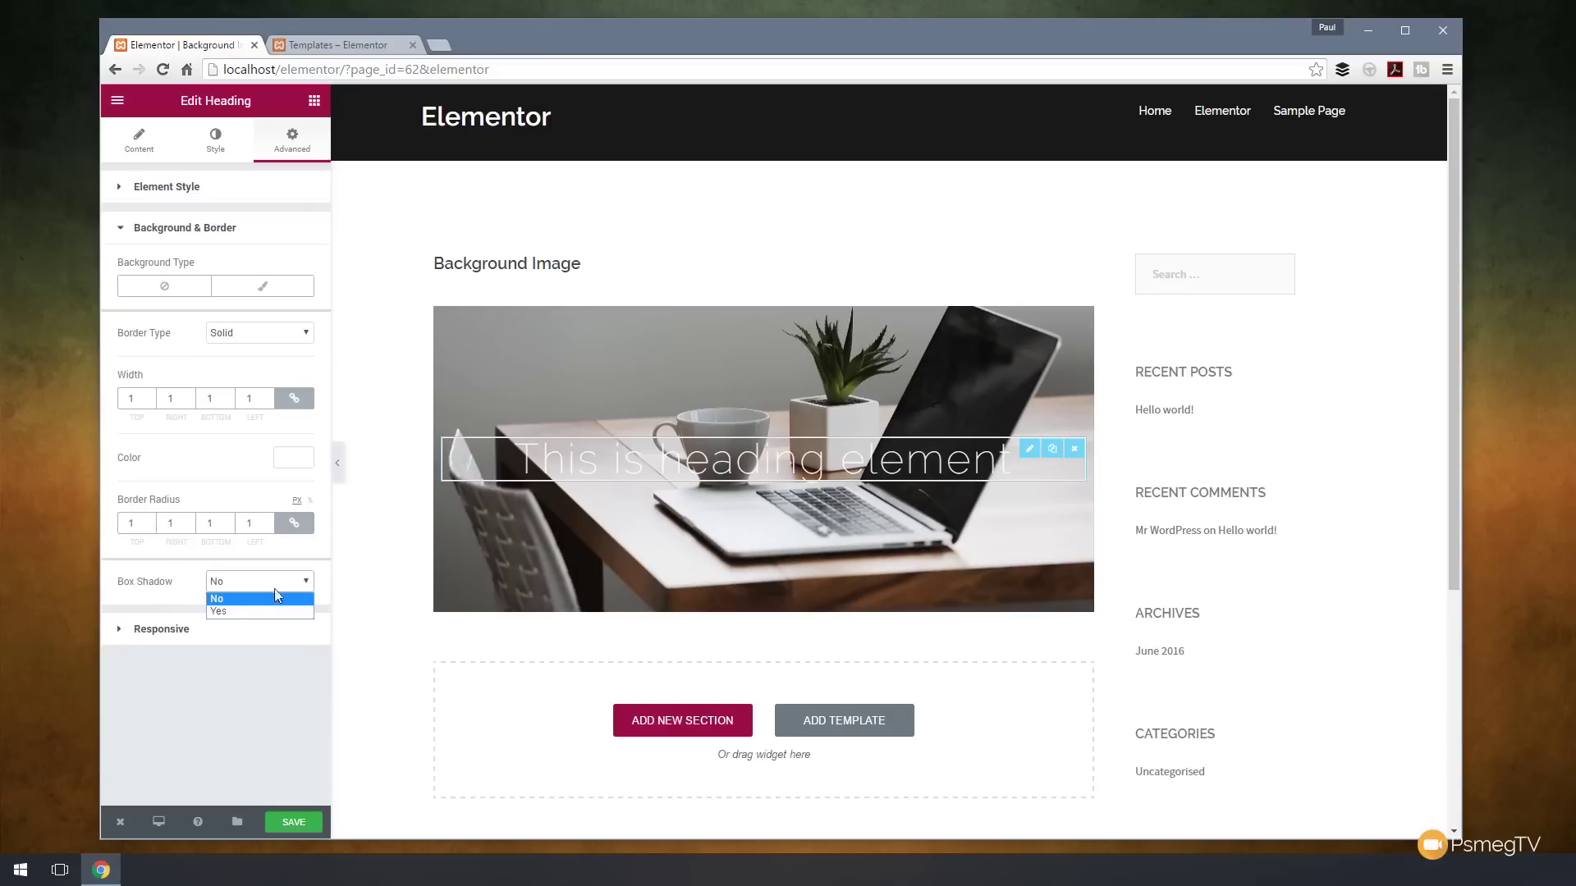
pyautogui.click(244, 612)
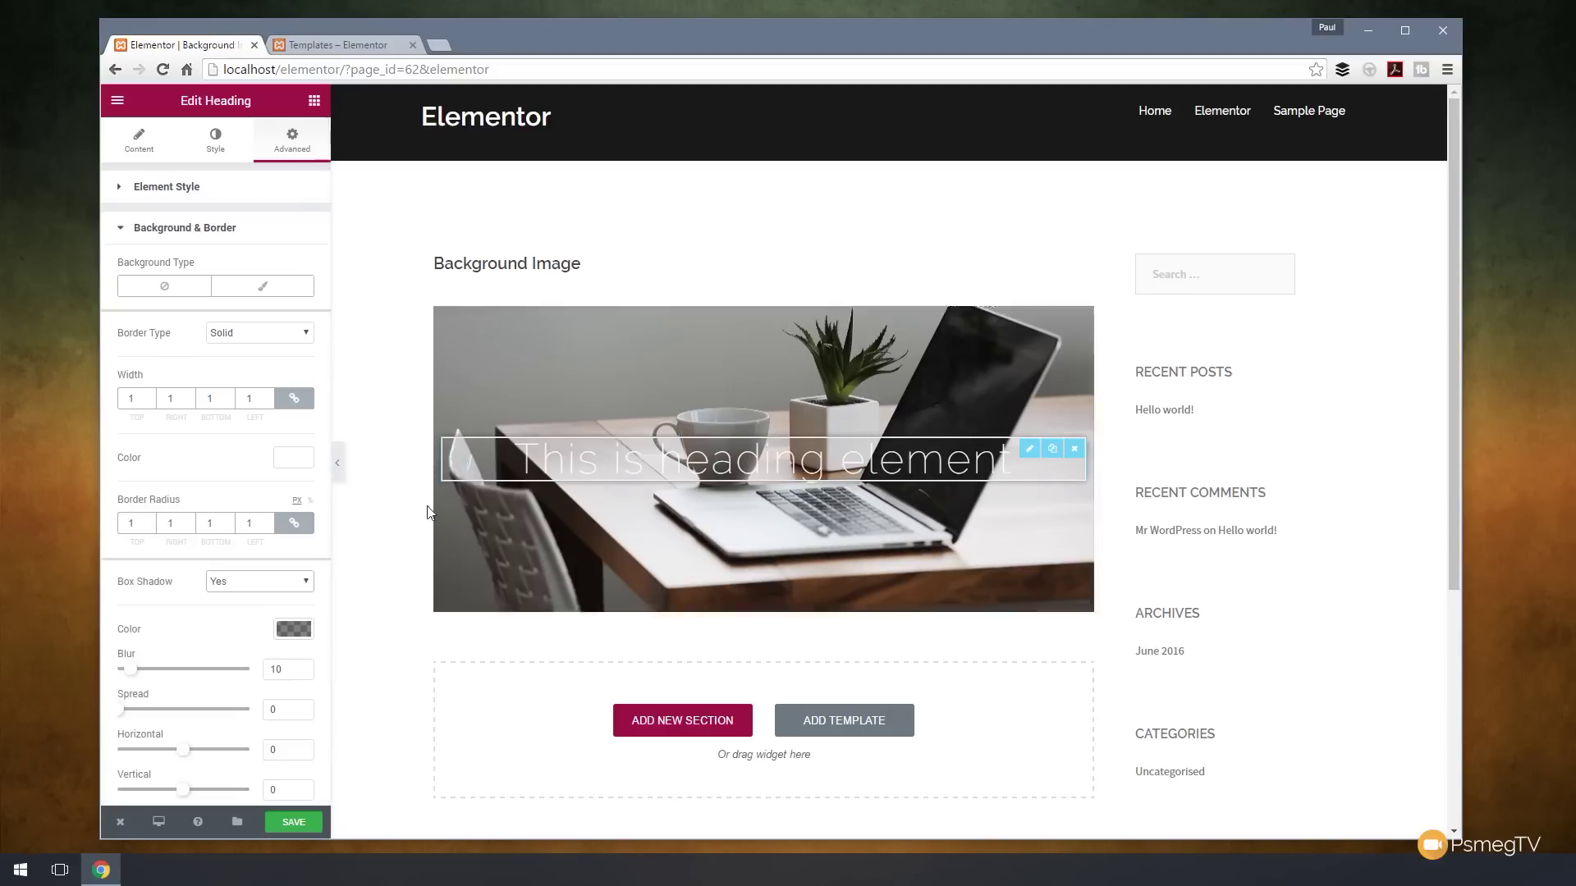
# Step: Reset the heading's top and bottom margins from 150 to 0
pyautogui.click(217, 153)
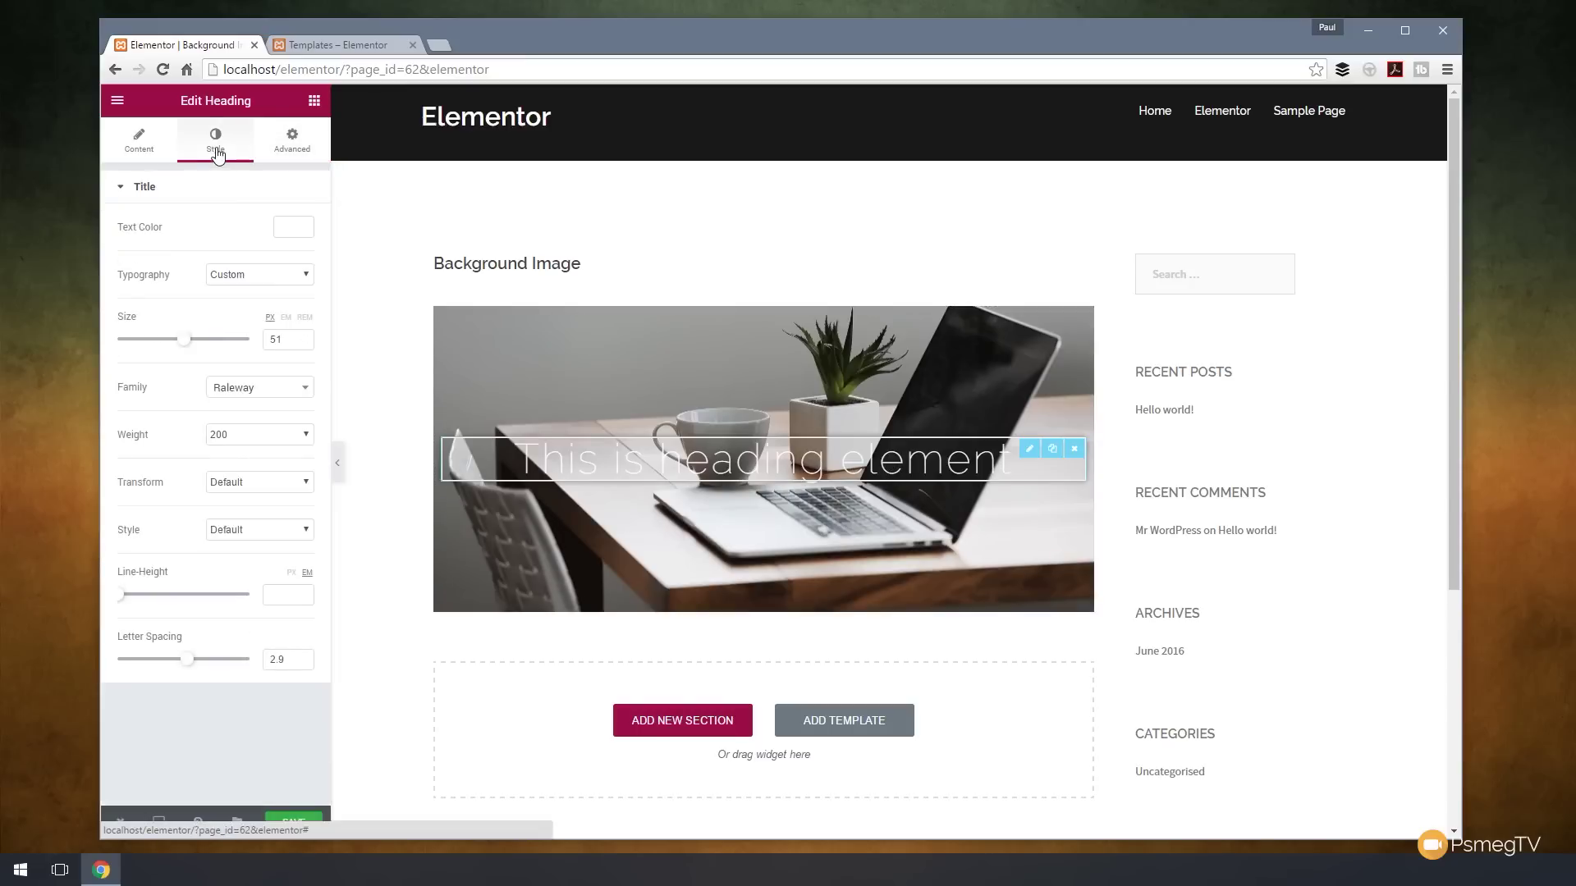
pyautogui.click(275, 152)
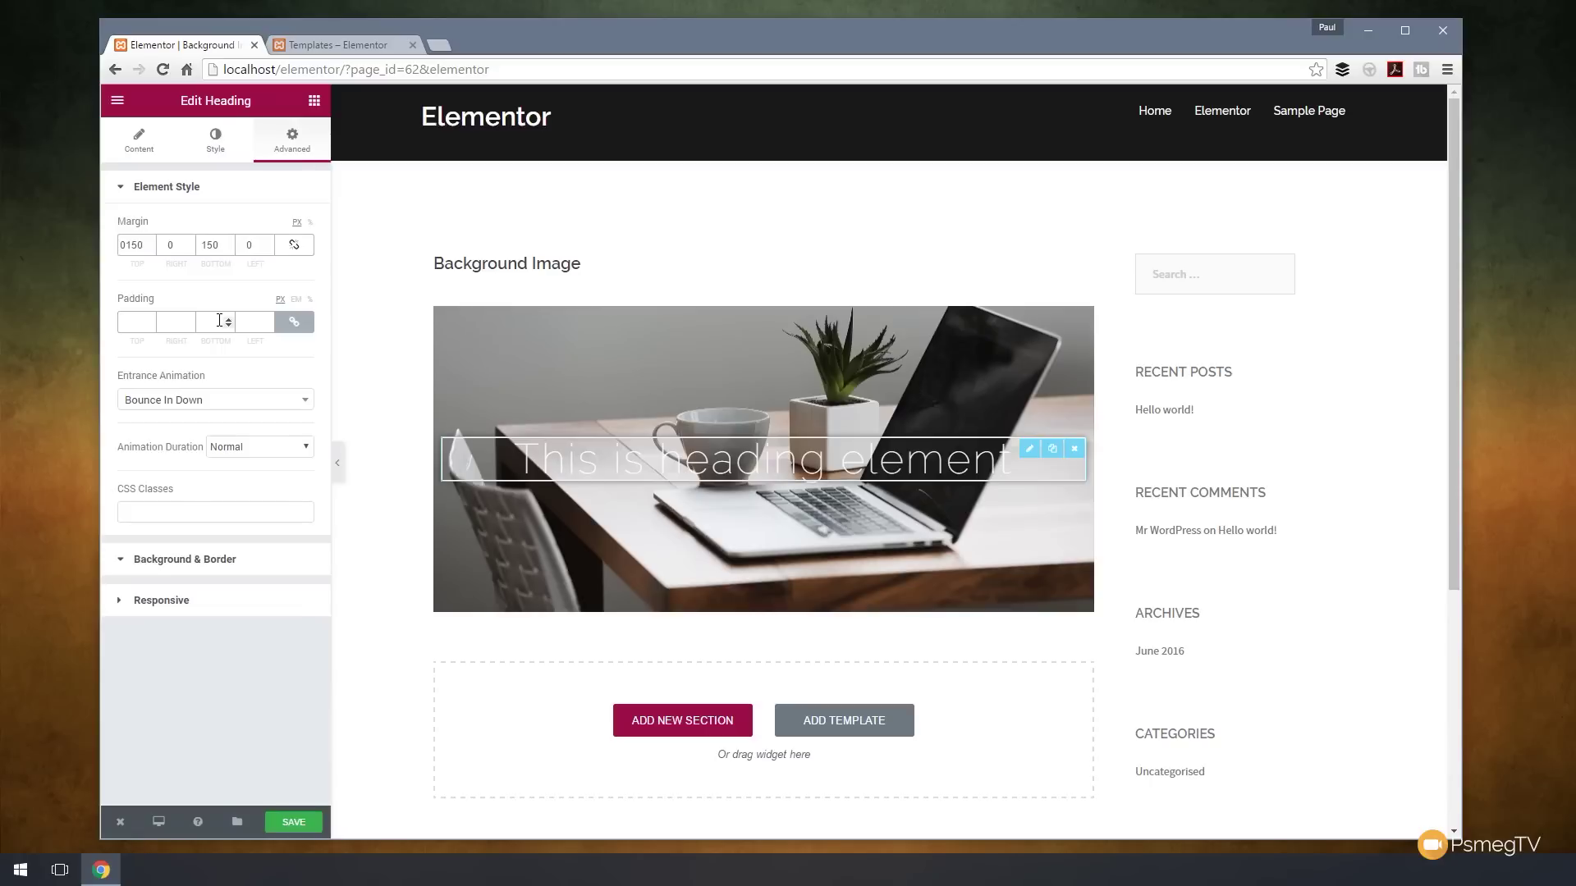
pyautogui.doubleClick(142, 252)
pyautogui.write('0')
pyautogui.doubleClick(212, 246)
pyautogui.write('0')
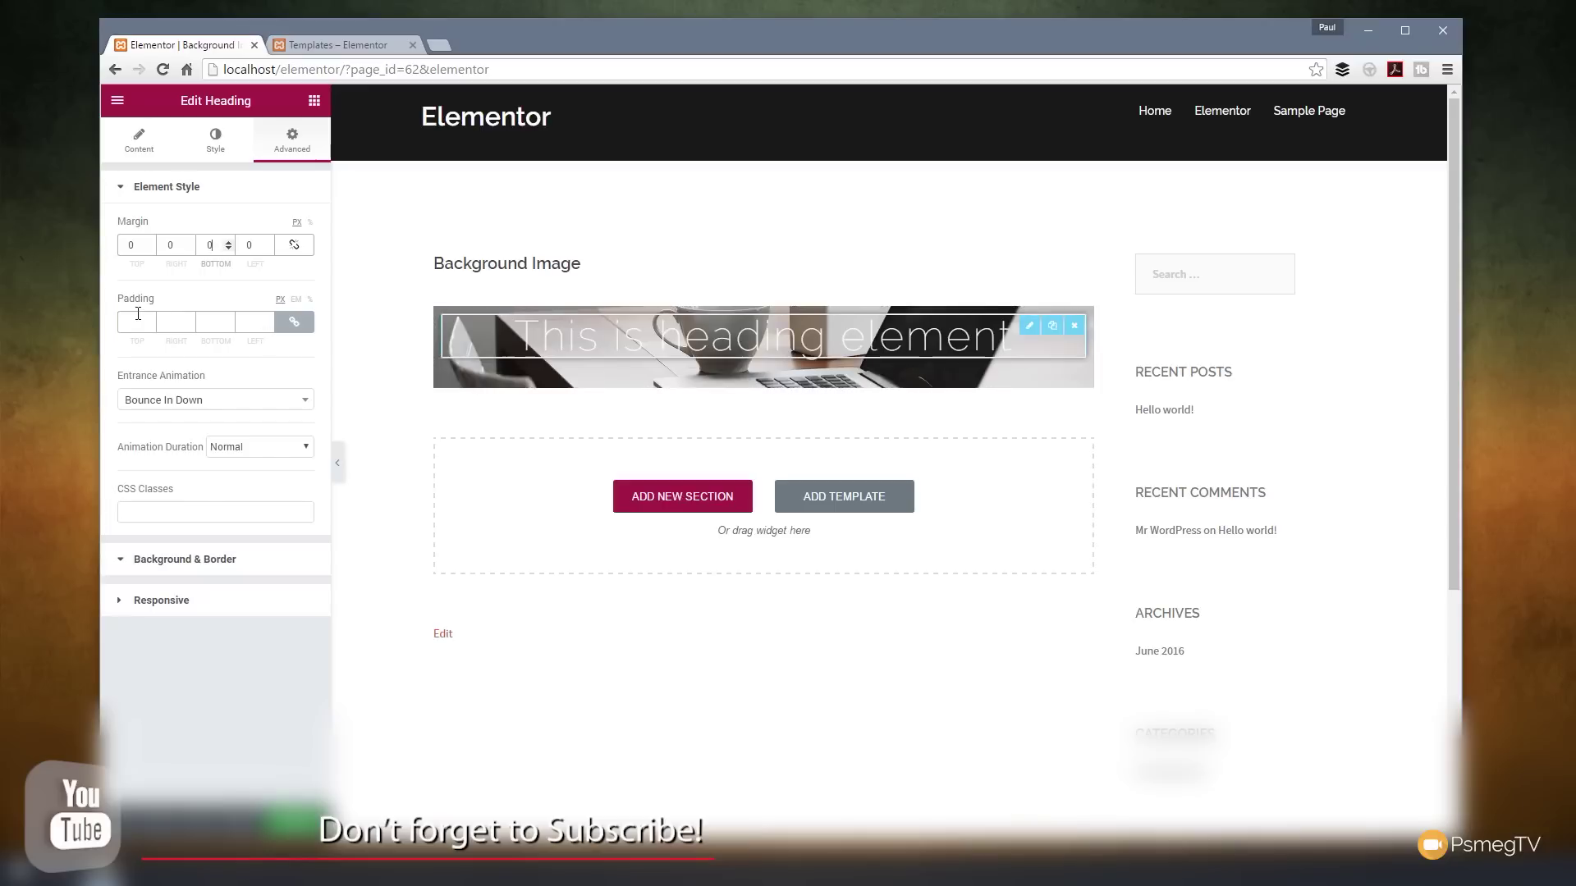
# Step: Unlink the padding and set the heading's top and bottom padding to 150
pyautogui.click(138, 322)
pyautogui.write('0')
pyautogui.click(294, 322)
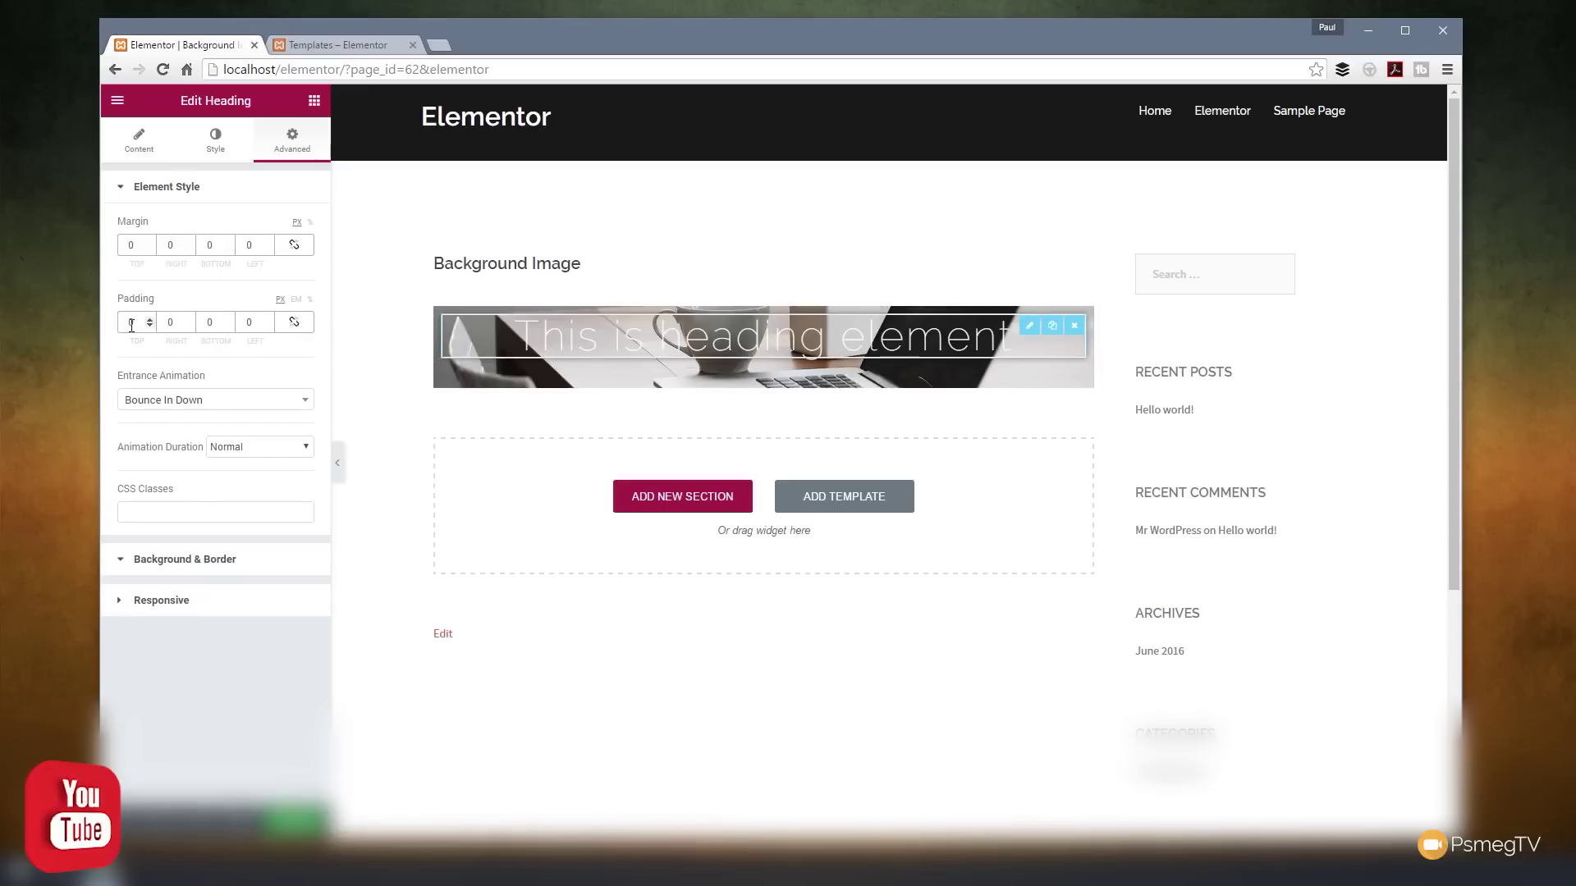
pyautogui.doubleClick(124, 325)
pyautogui.write('150')
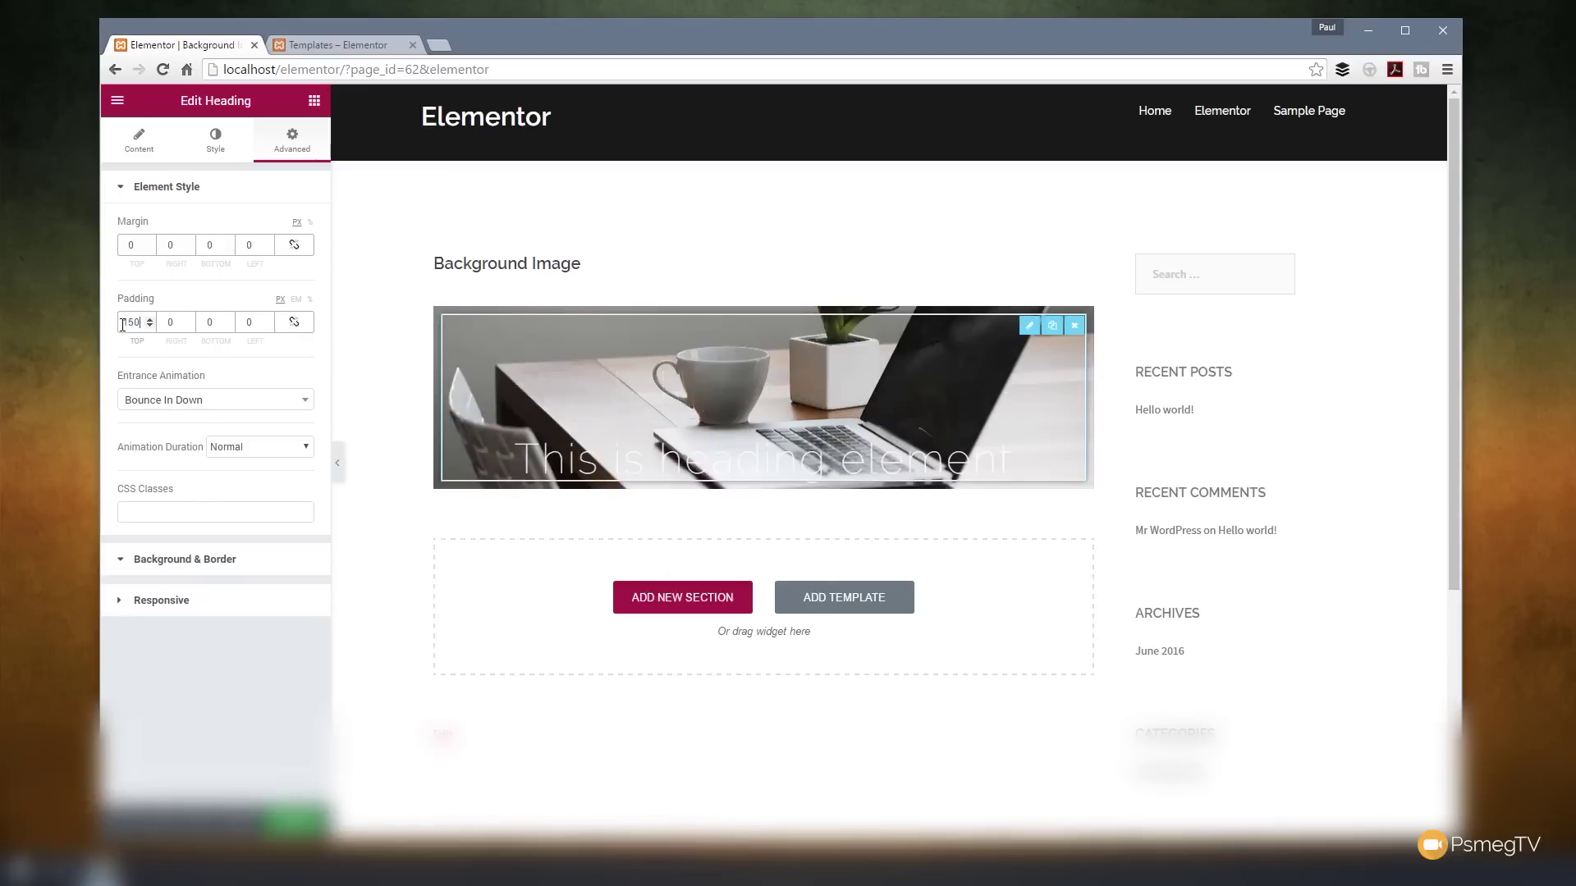
pyautogui.doubleClick(211, 324)
pyautogui.write('150')
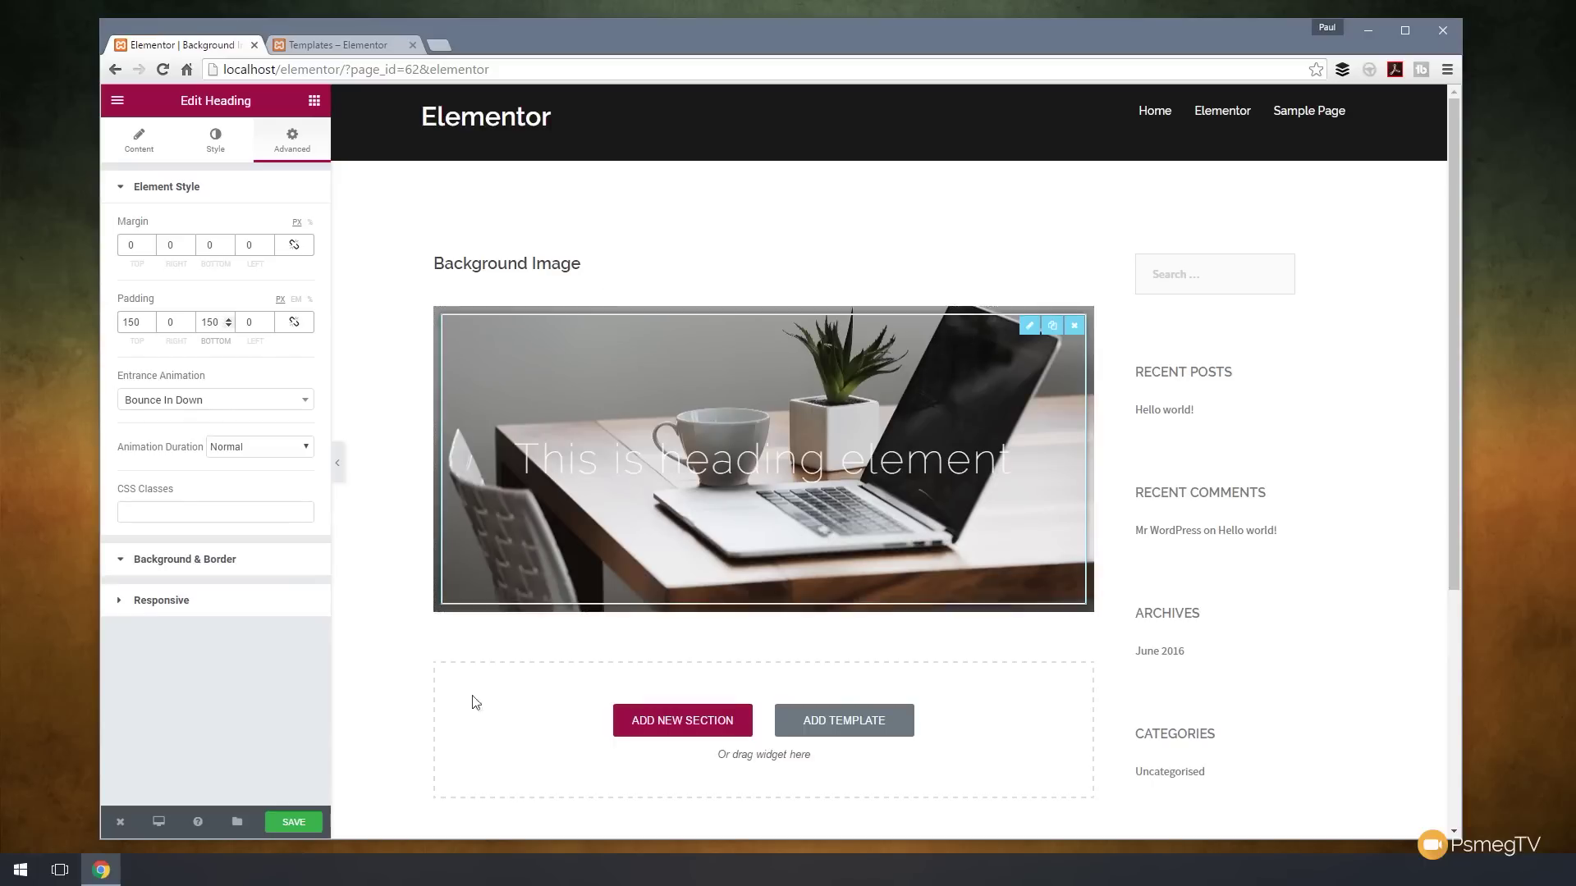
# Step: Give the heading box a Classic black background at 0.6 opacity, rgba(0,0,0,0.6)
pyautogui.click(175, 571)
pyautogui.click(177, 234)
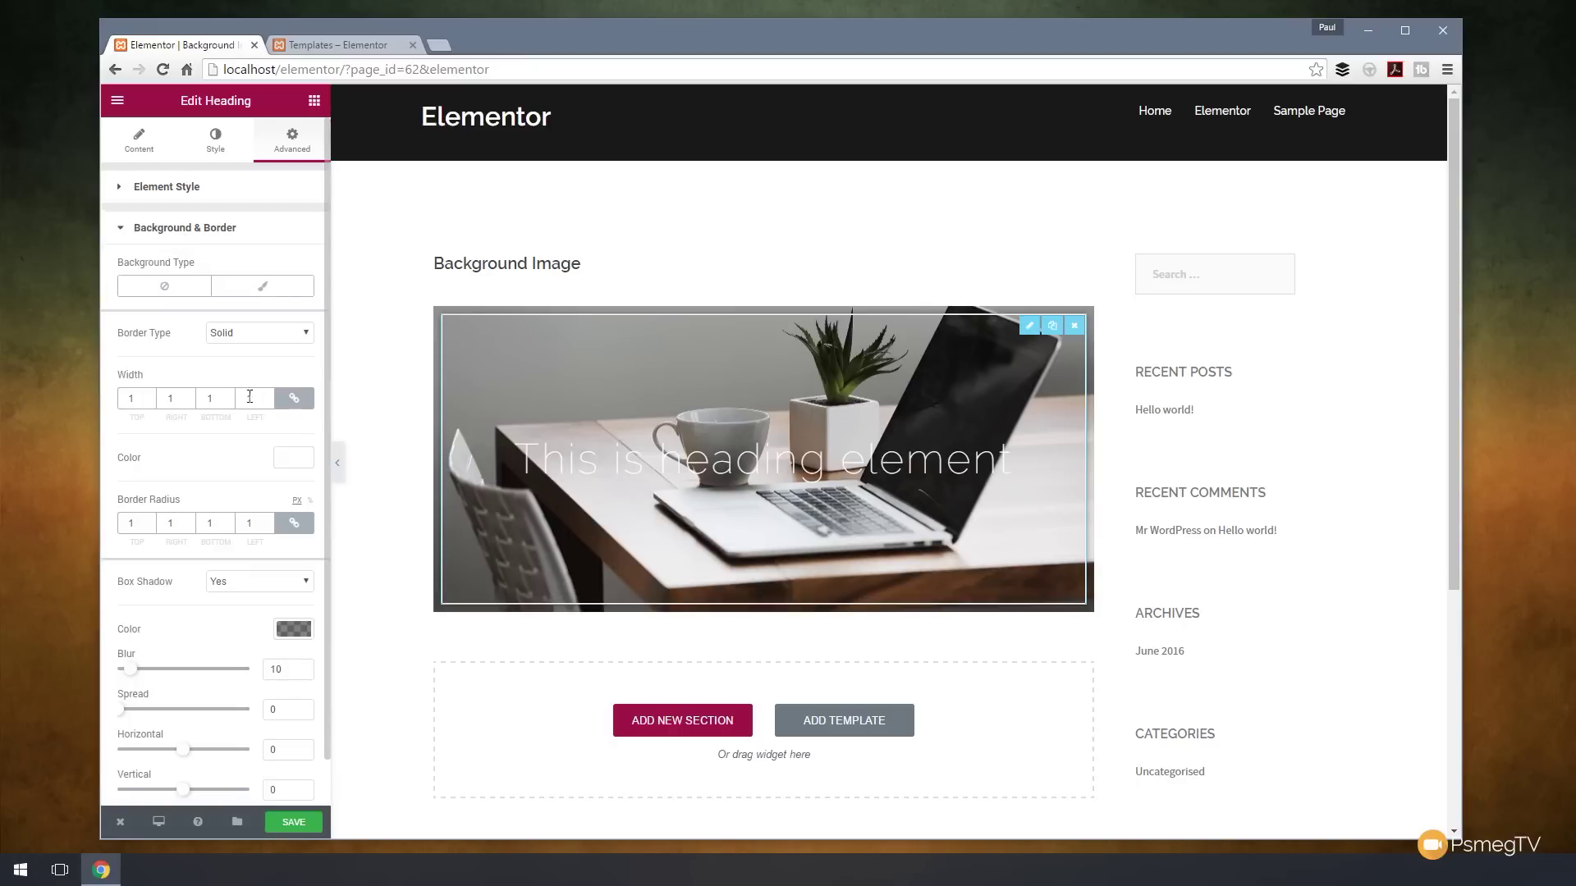
pyautogui.click(261, 287)
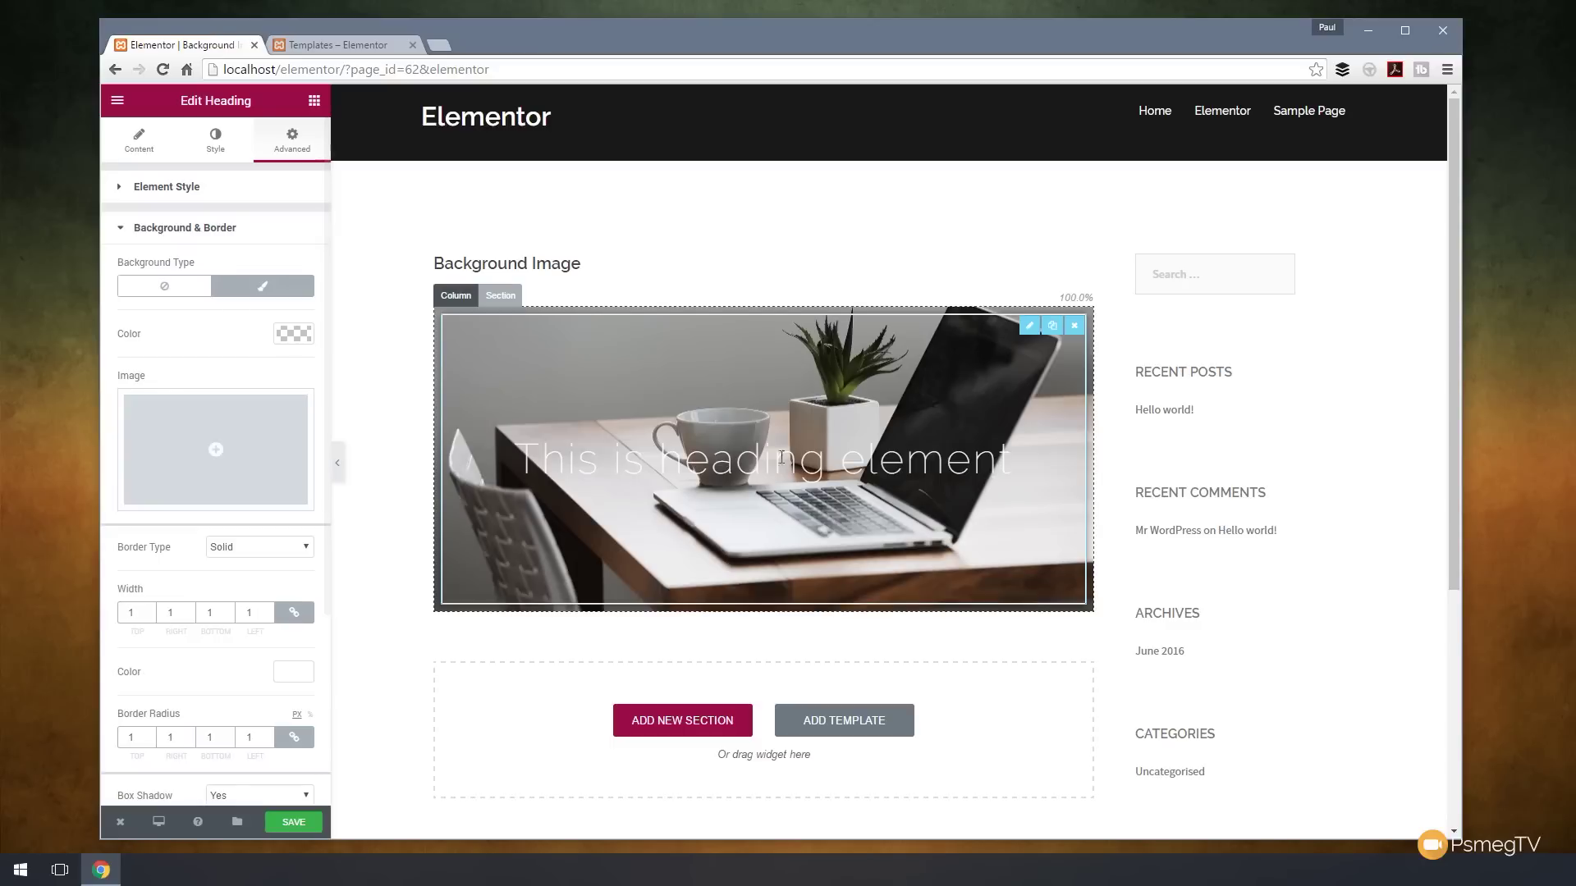
pyautogui.click(295, 337)
pyautogui.click(126, 511)
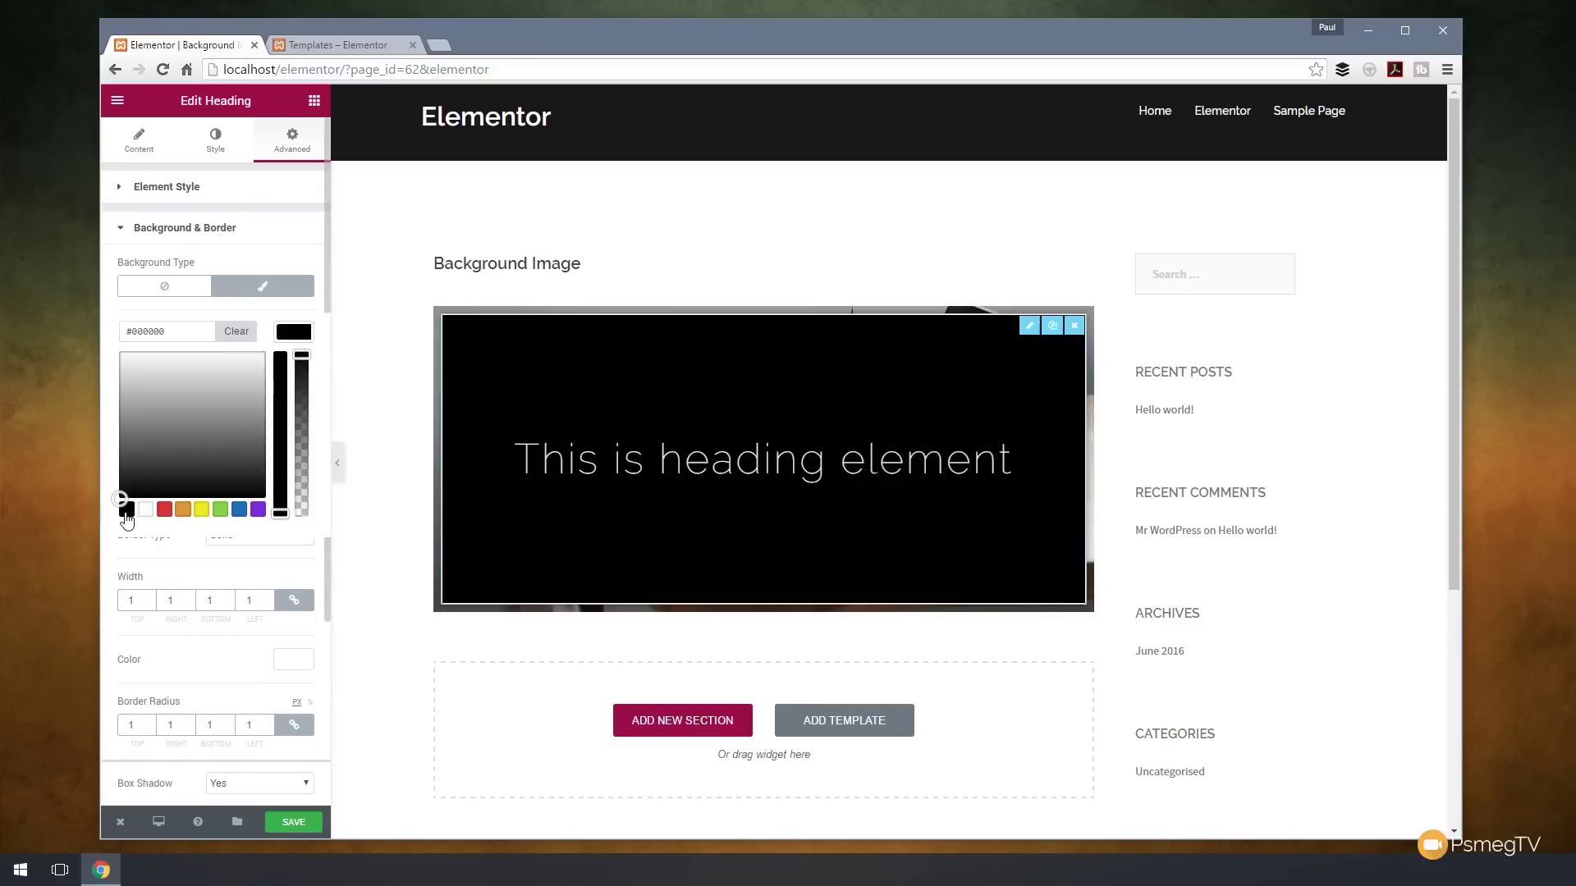
pyautogui.click(301, 358)
pyautogui.moveTo(301, 369); pyautogui.dragTo(301, 415)
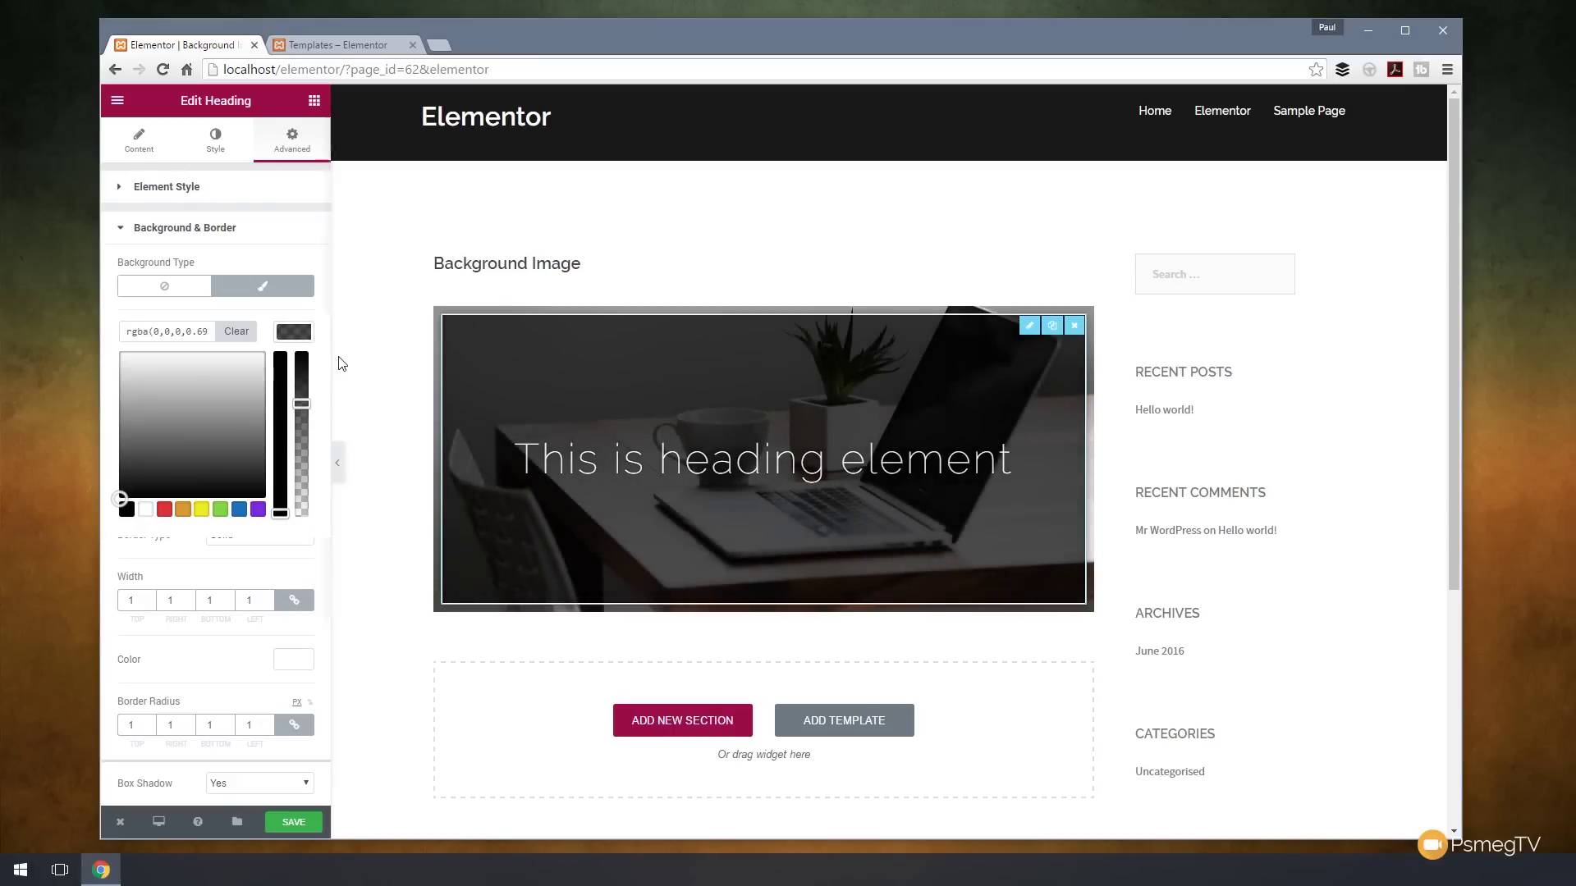
pyautogui.moveTo(302, 404); pyautogui.dragTo(302, 419)
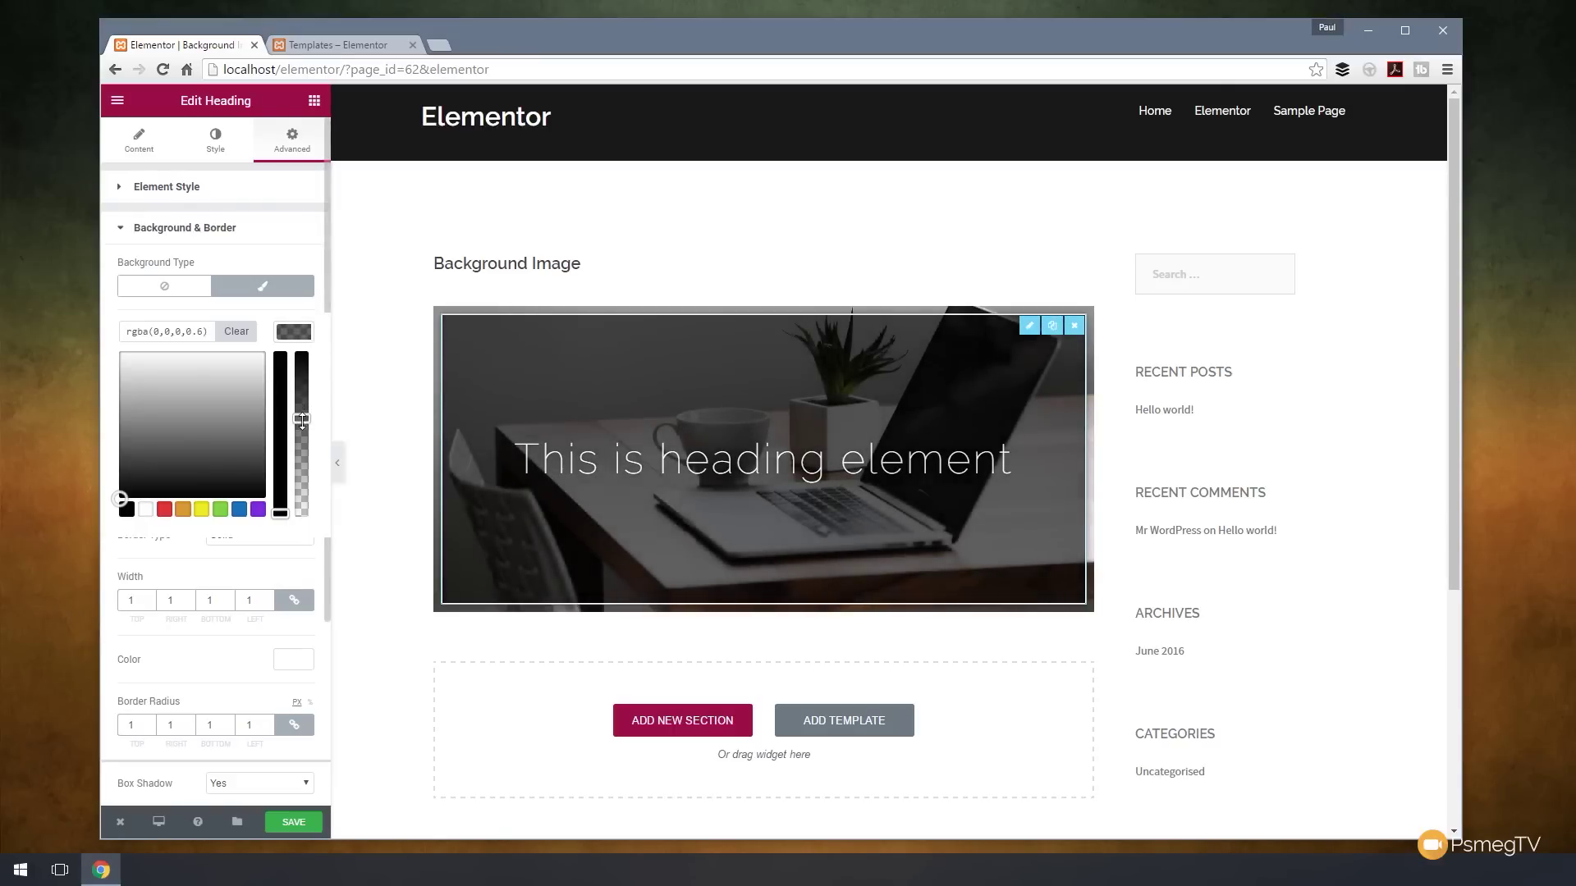
pyautogui.click(358, 349)
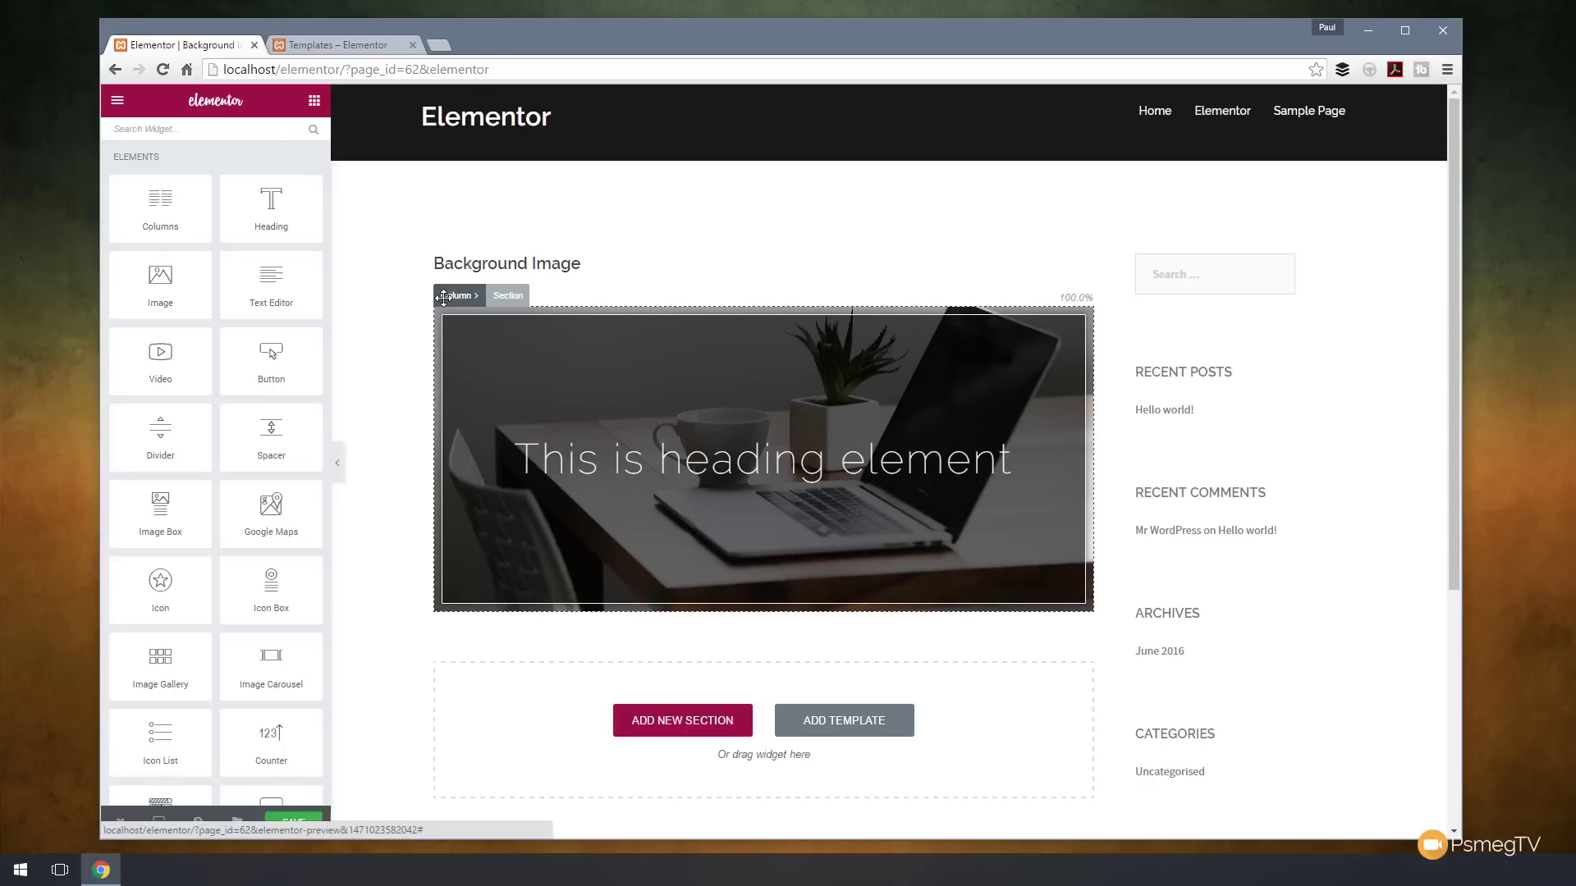
# Step: Preview the dark, white-framed Raleway heading over the laptop-photo column without the panel, then save the page
pyautogui.click(444, 296)
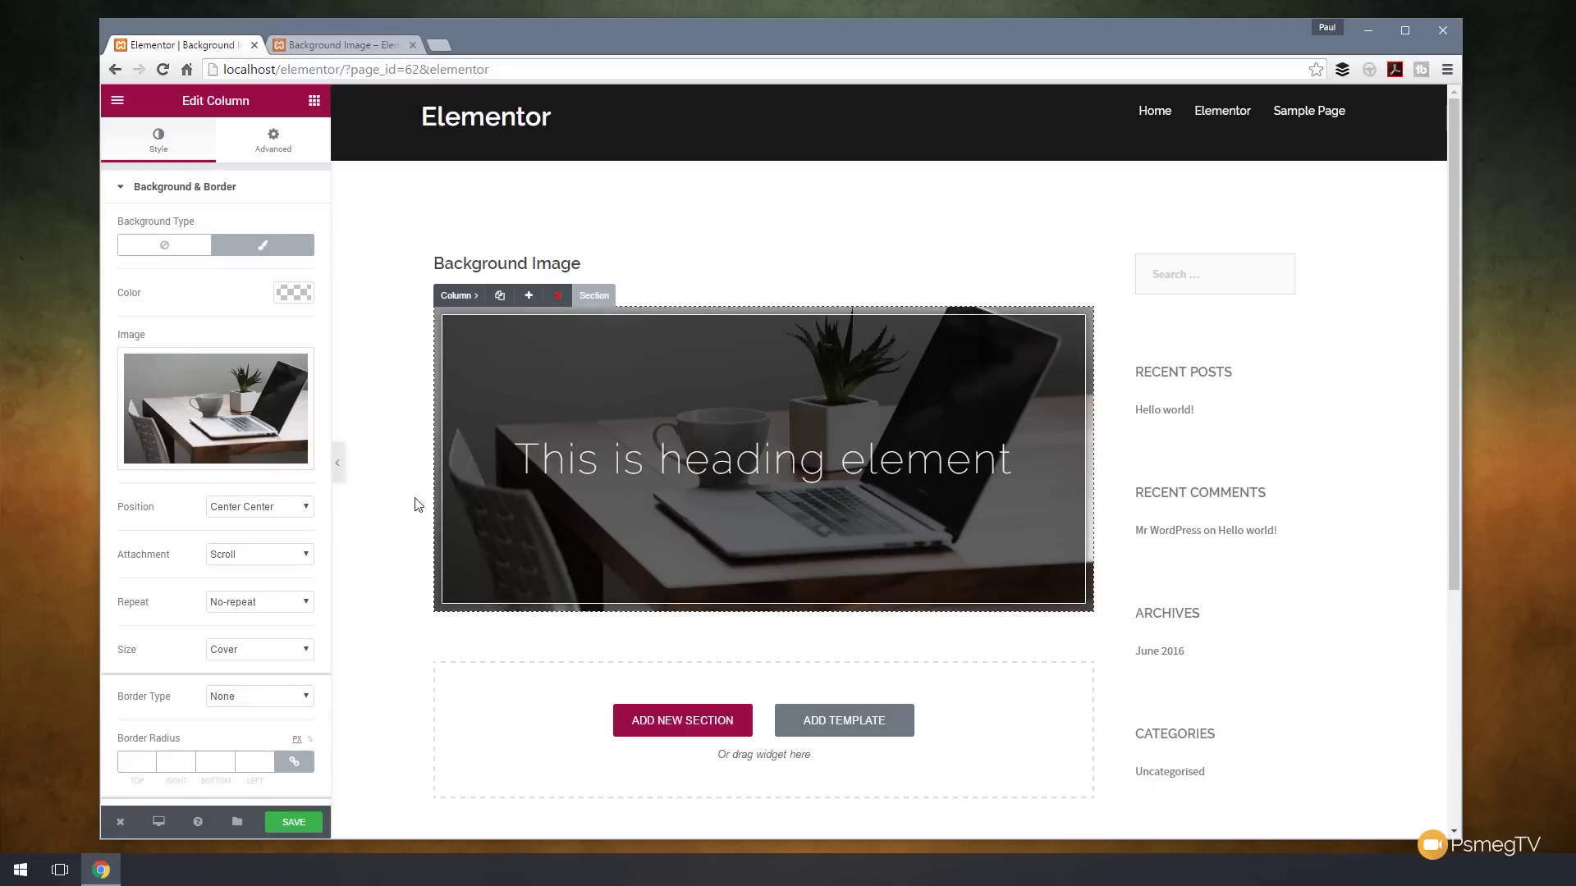
pyautogui.click(338, 464)
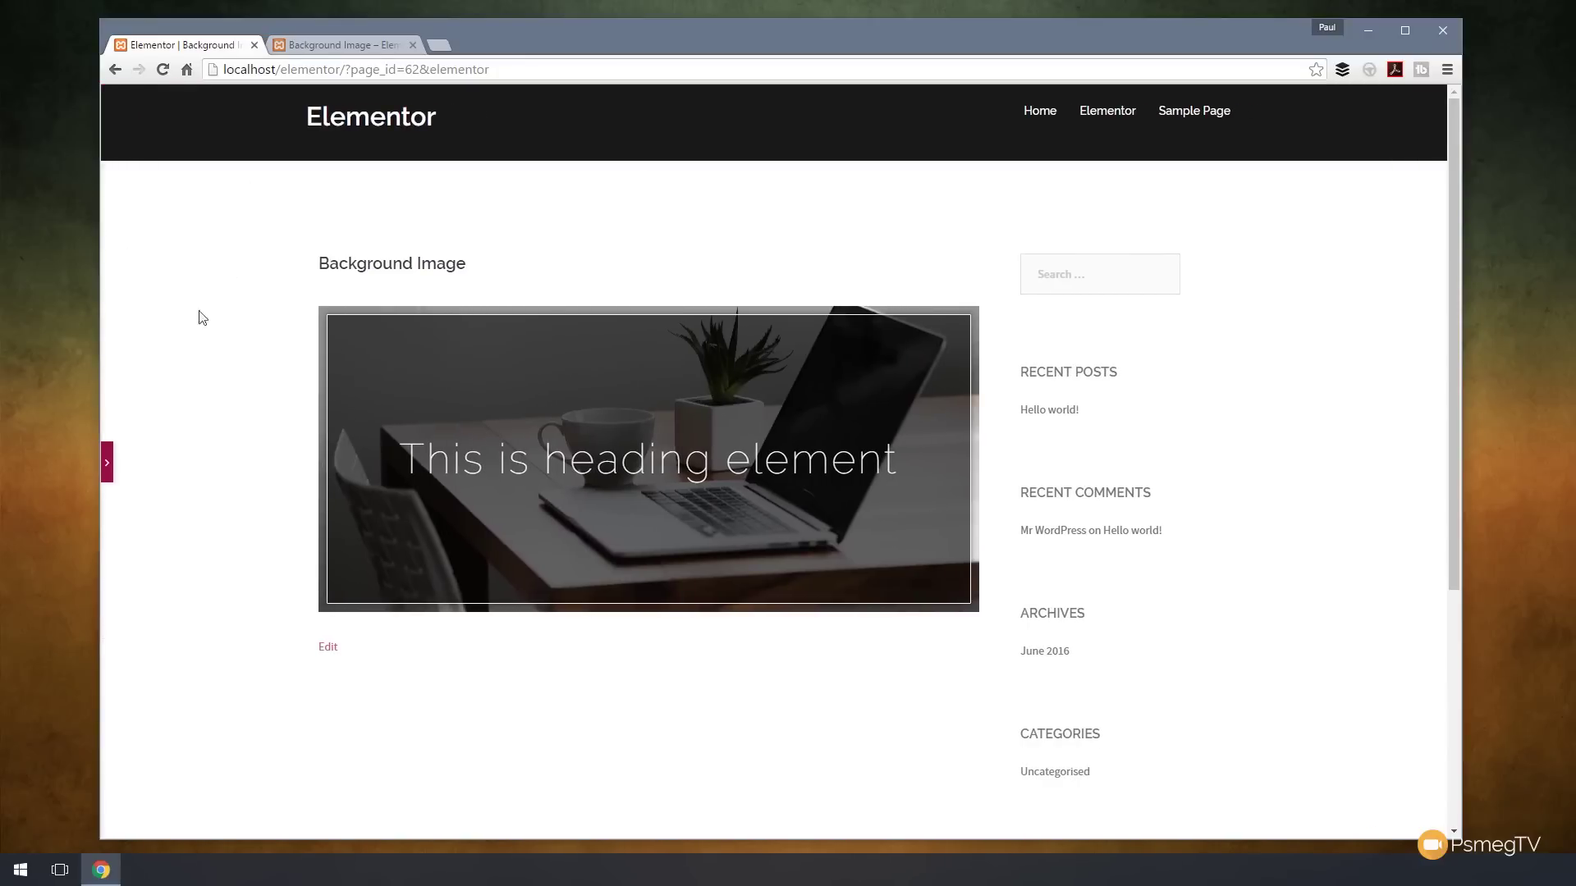
pyautogui.click(107, 463)
pyautogui.click(296, 819)
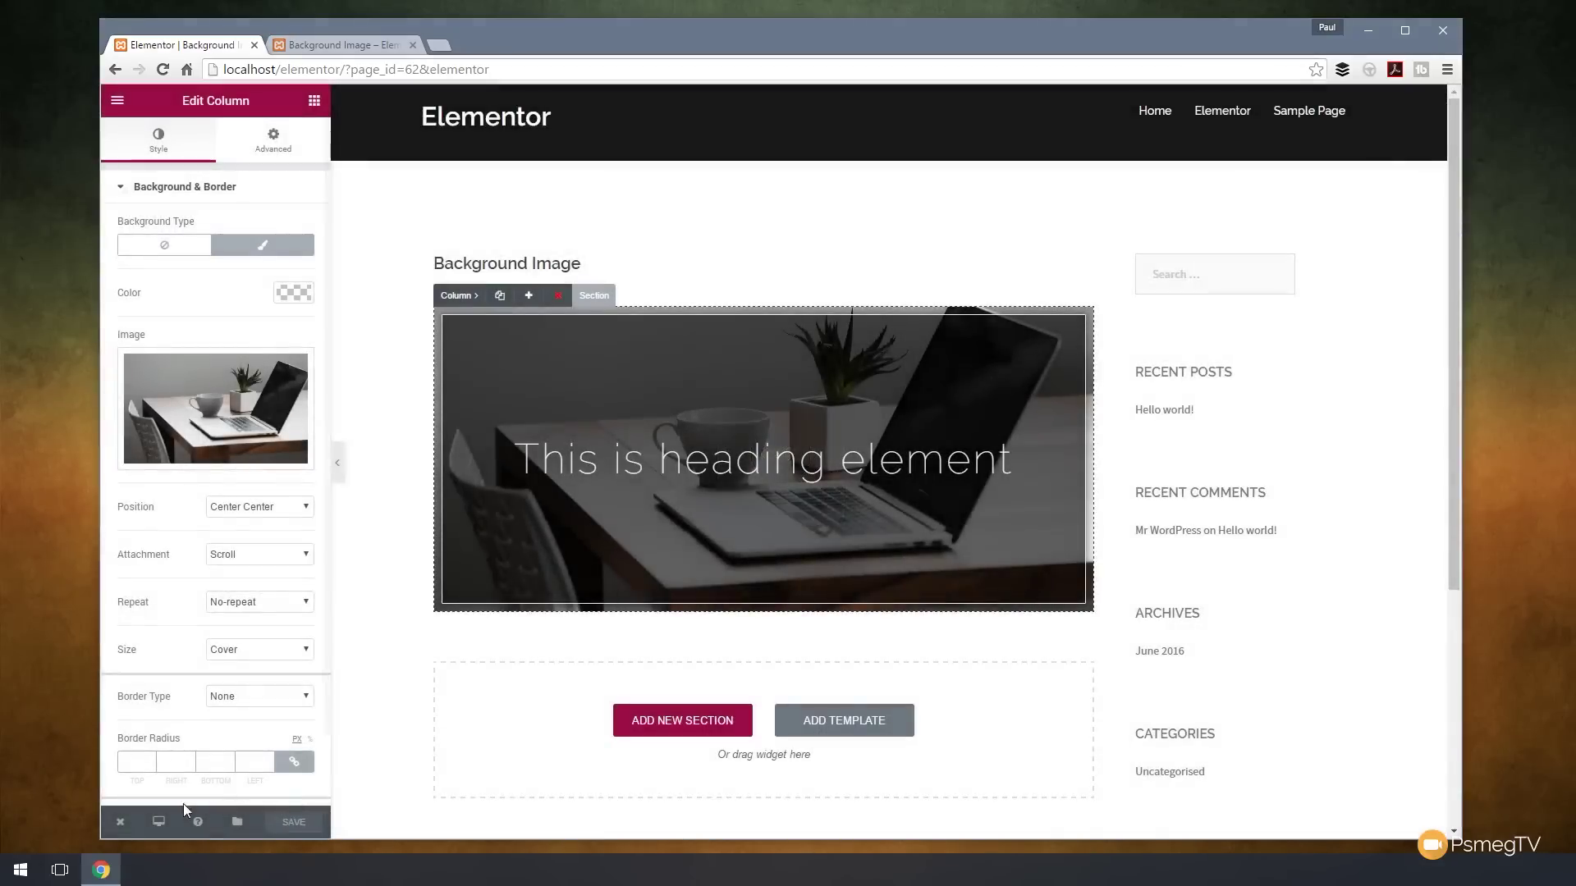
pyautogui.moveTo(120, 824)
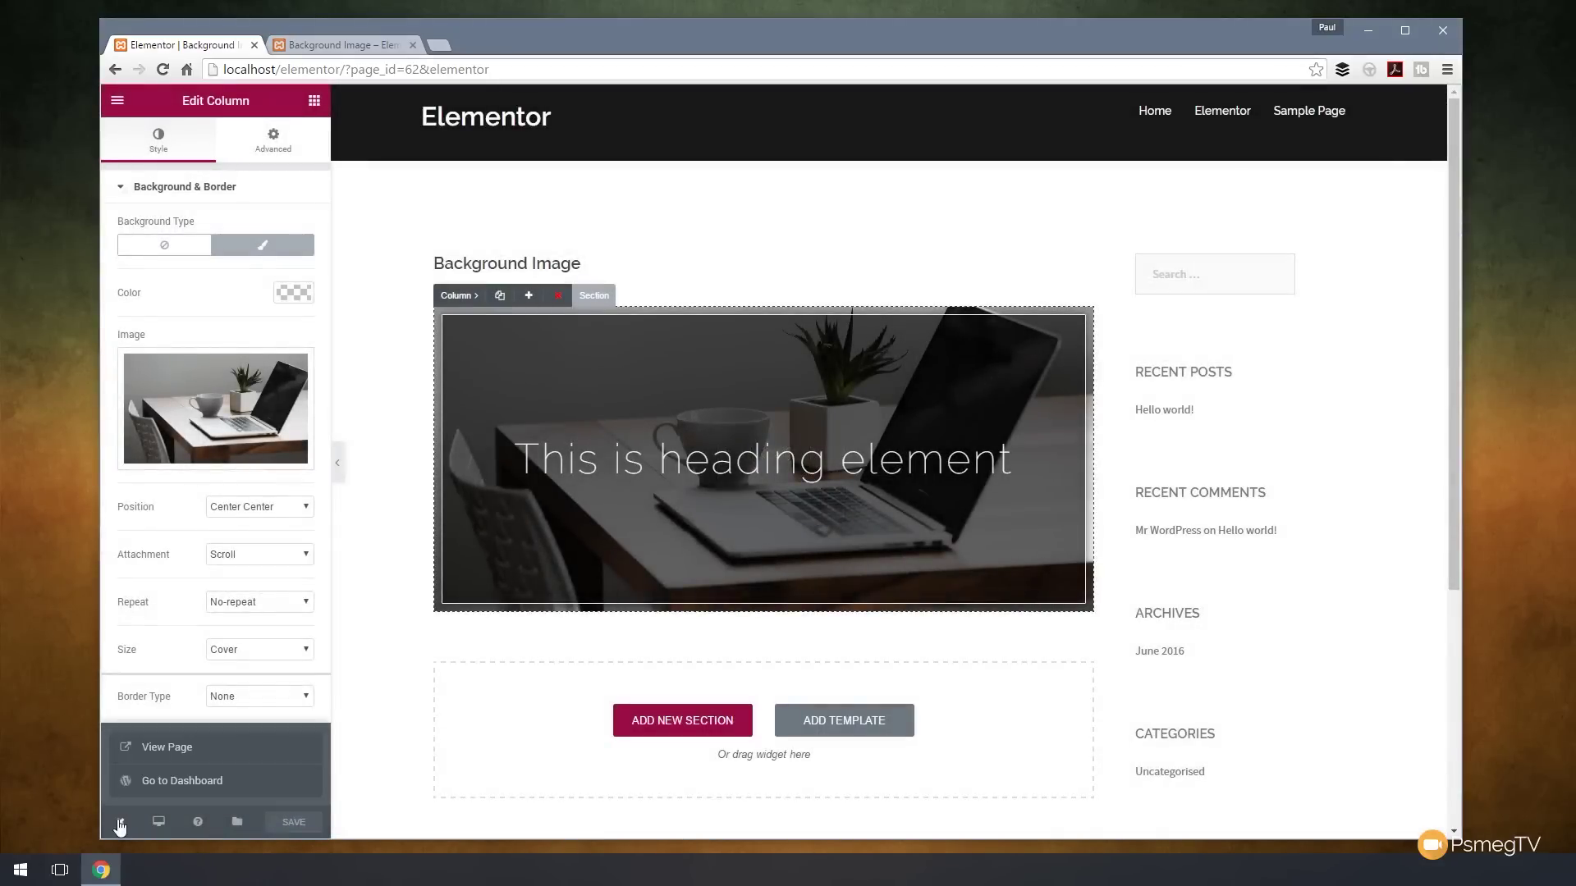